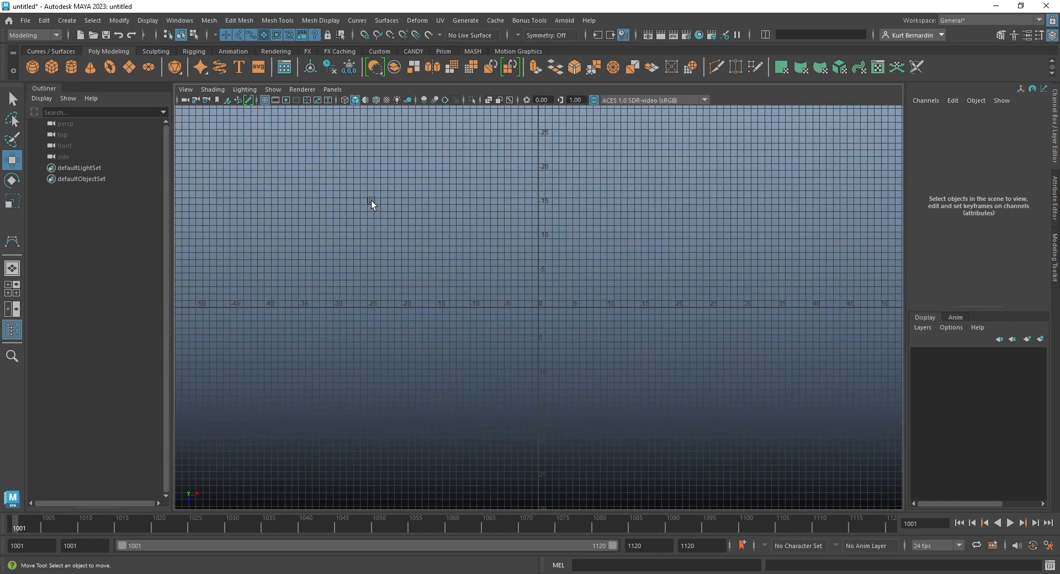
Step: Open the CV Curve Tool's settings and reset them to the defaults
left_click(66, 21)
mouse_move(135, 106)
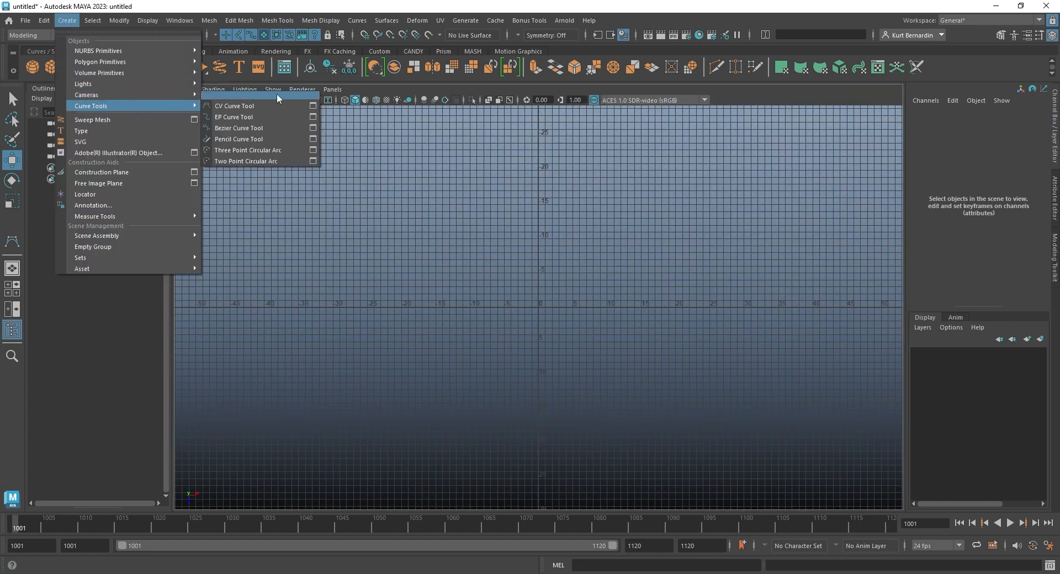
left_click(313, 105)
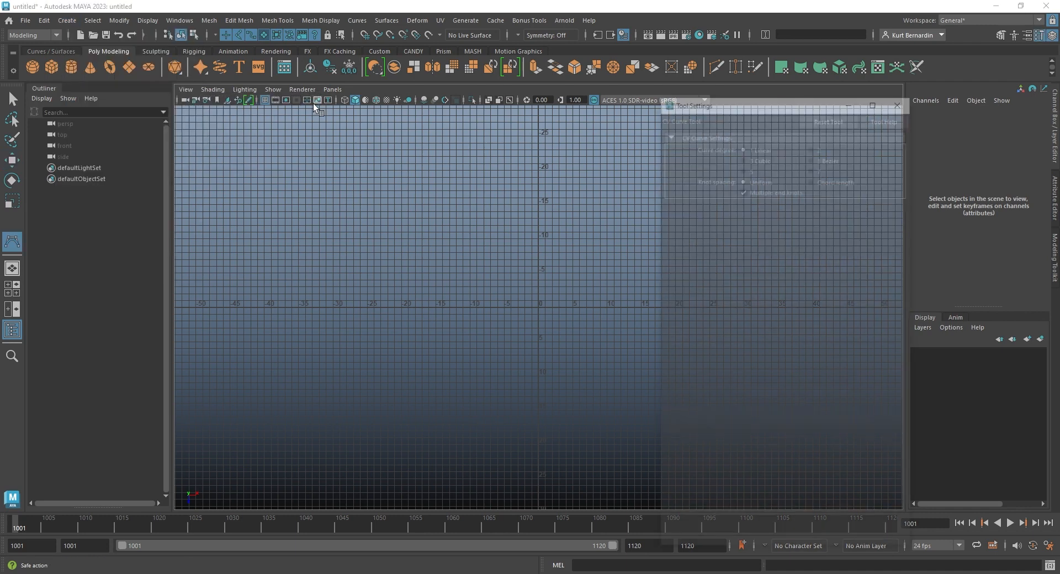
left_click(822, 118)
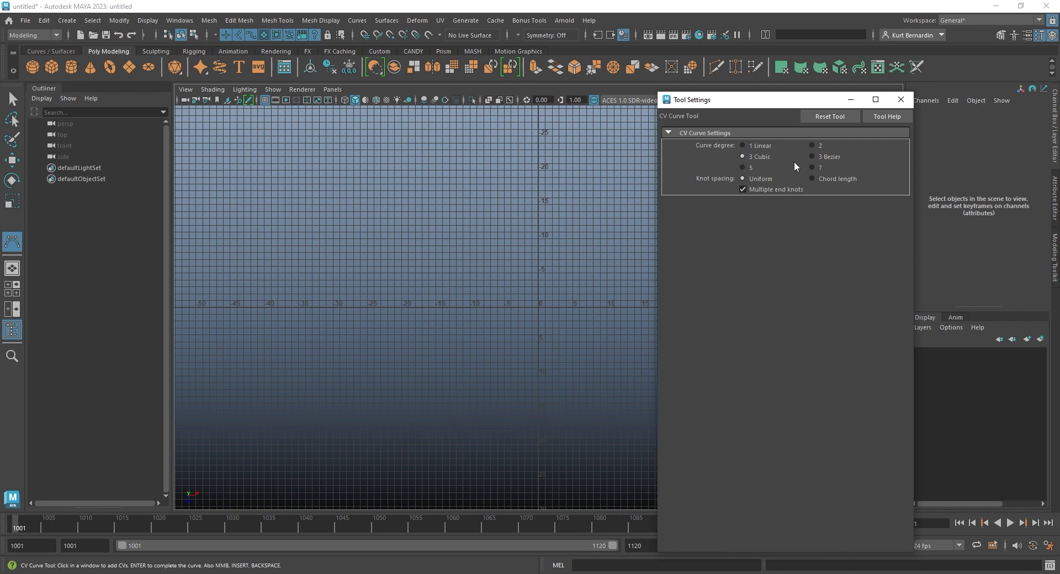
Step: Draw a winding 3 Cubic CV curve of about 23 control vertices on the grid in the top view and finish it
left_click(331, 214)
left_click(403, 176)
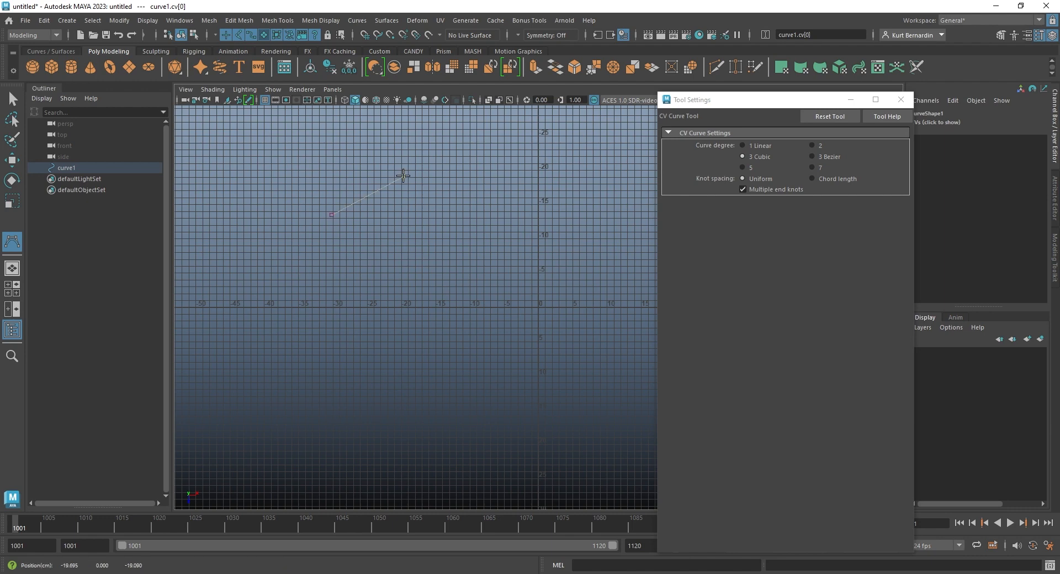
left_click(476, 199)
left_click(466, 250)
left_click(351, 318)
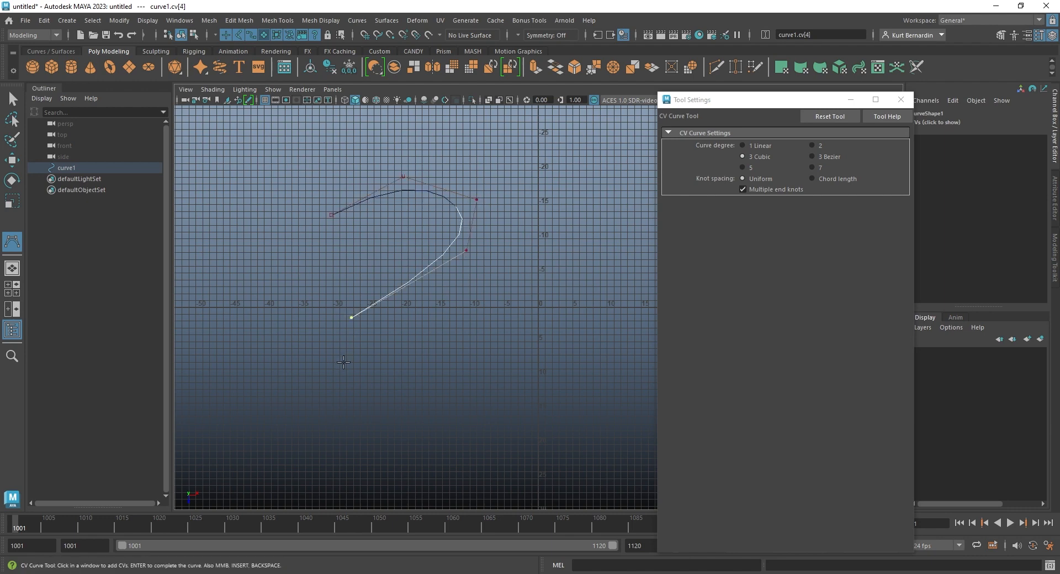
left_click(345, 375)
left_click(429, 398)
left_click(508, 381)
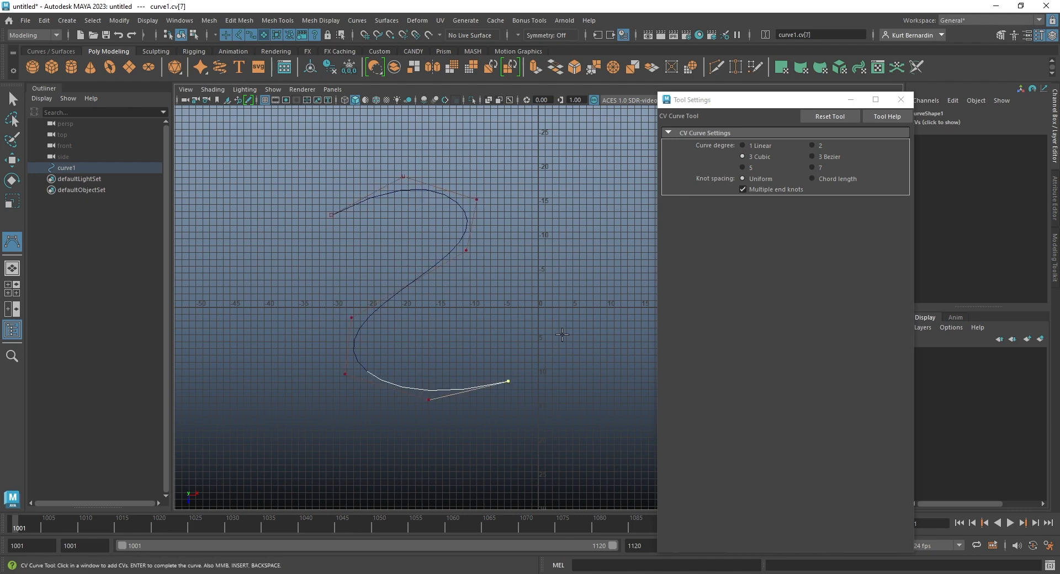
left_click(562, 335)
left_click(587, 239)
left_click(554, 191)
left_click(526, 245)
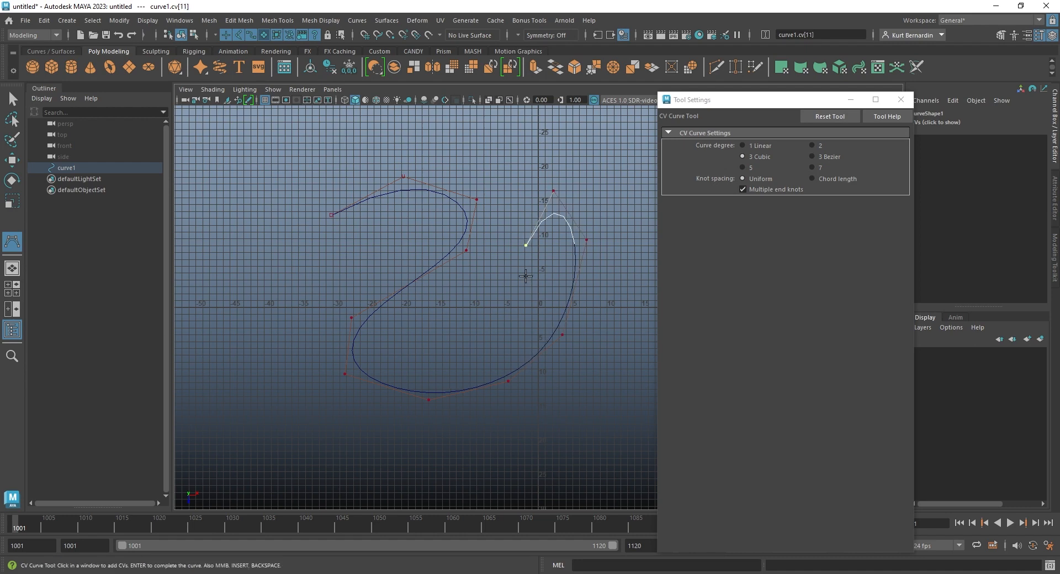
left_click(522, 324)
left_click(482, 342)
left_click(502, 234)
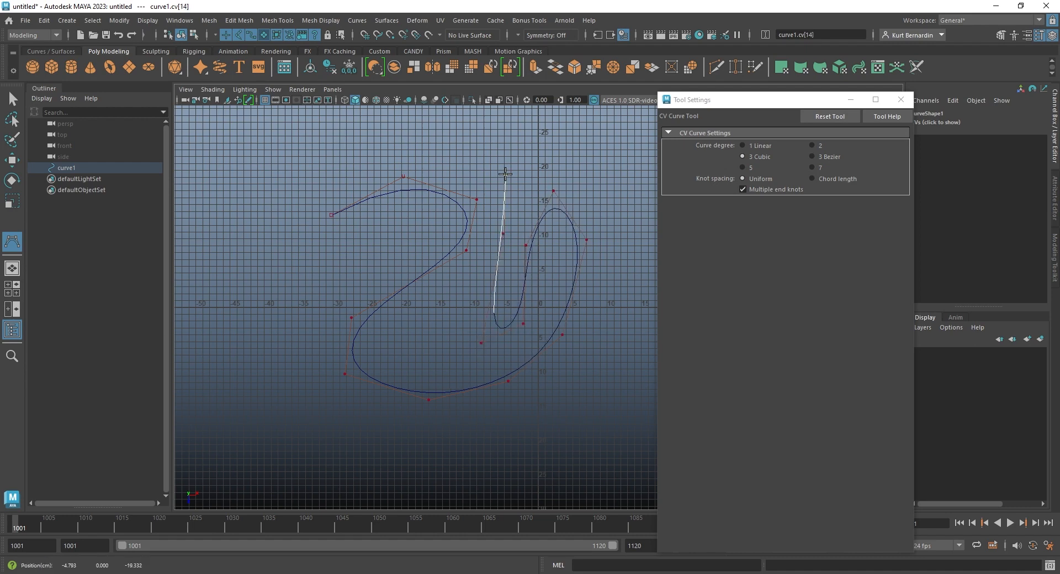
left_click(505, 175)
left_click(433, 150)
left_click(333, 153)
left_click(253, 230)
left_click(266, 305)
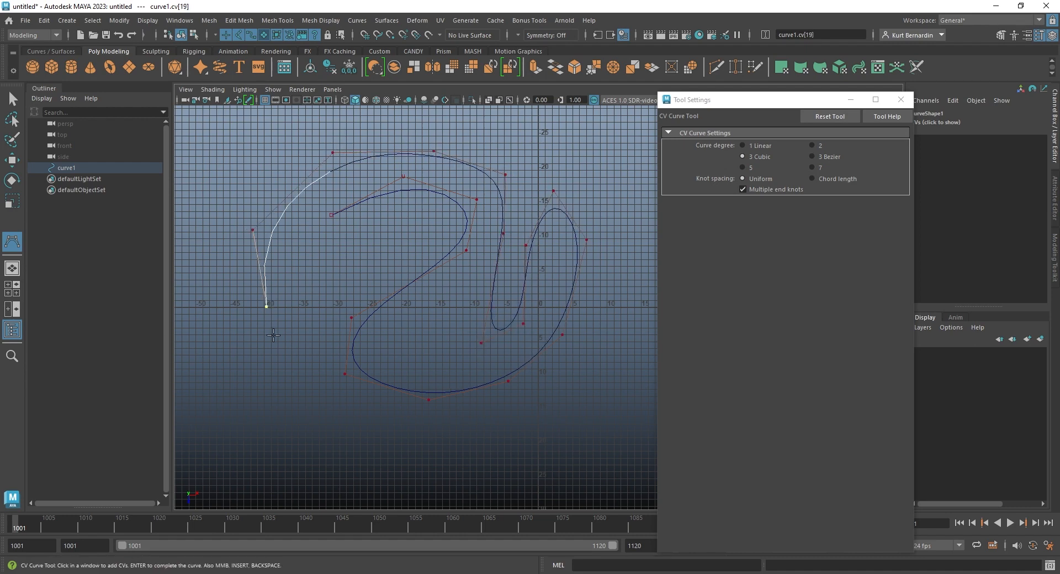
left_click(268, 385)
left_click(227, 399)
left_click(331, 460)
left_click(362, 458)
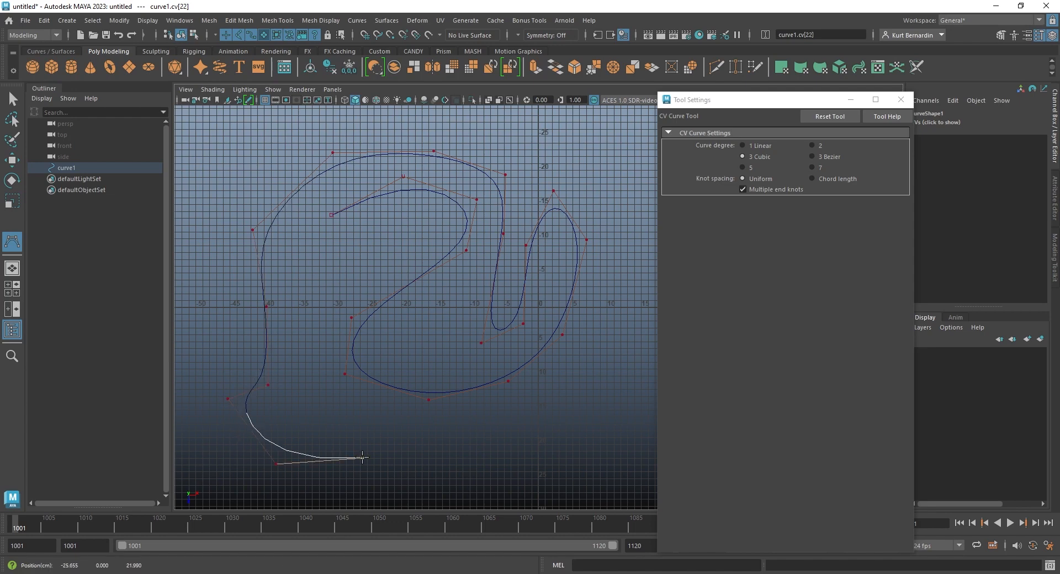
key("Return")
key("w")
Step: Set the curve degree to 1 Linear and draw an angular zigzag curve below and beside the cubic curve
left_click(12, 244)
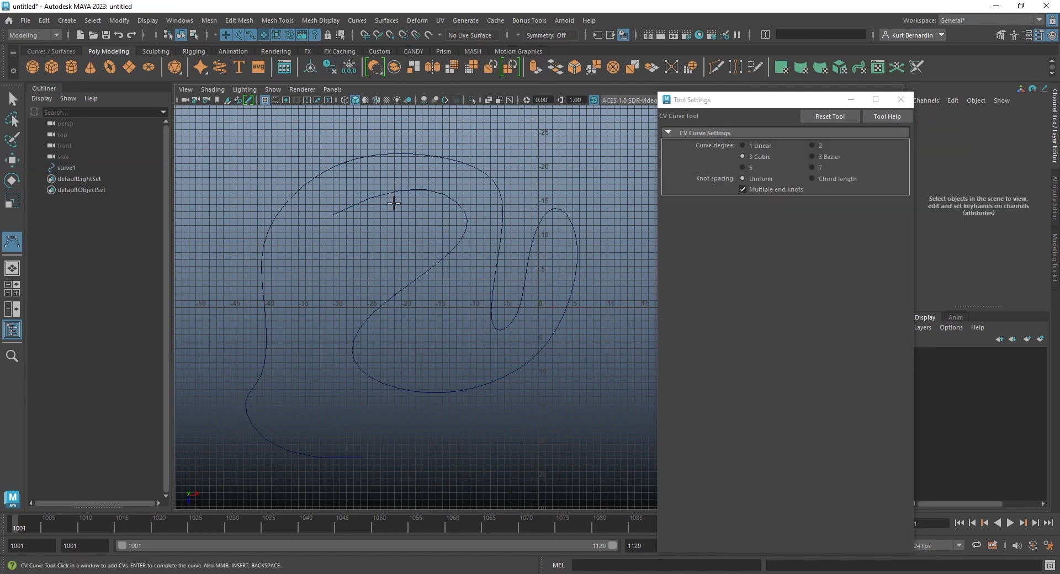
left_click(754, 146)
middle_click_drag(516, 306, 504, 266, "alt")
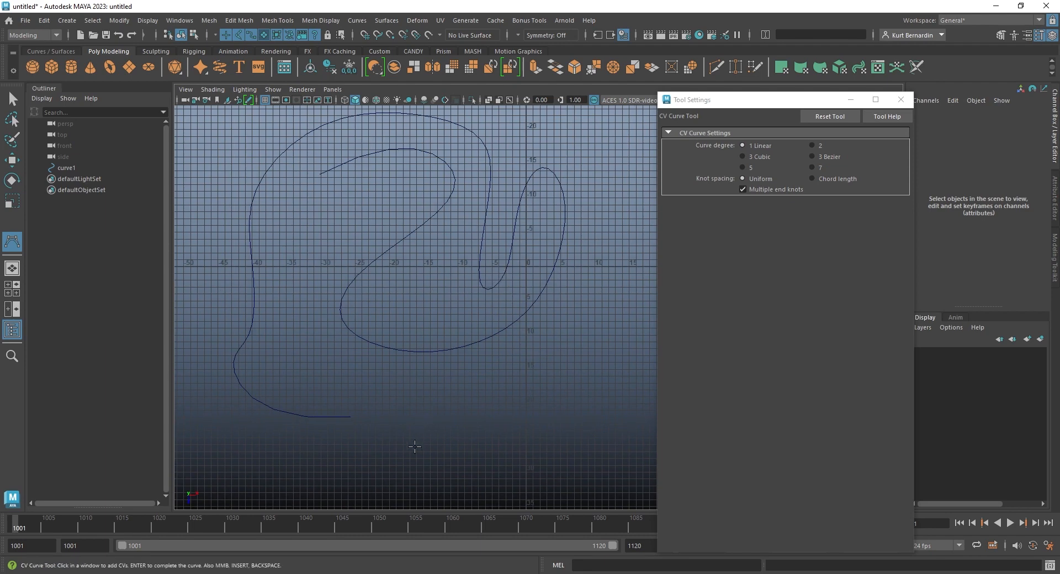
left_click(415, 431)
left_click(493, 417)
left_click(504, 459)
left_click(585, 448)
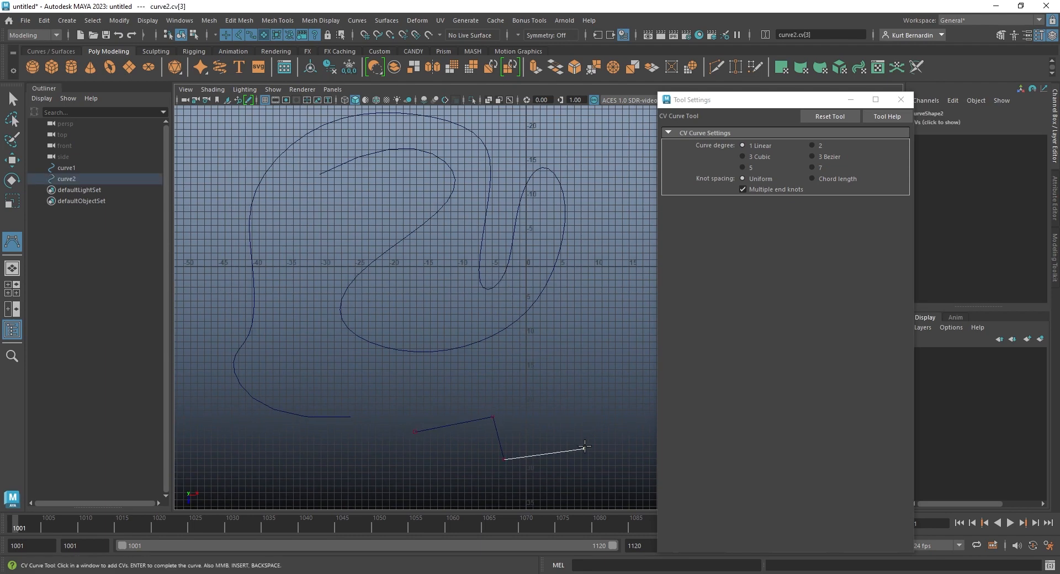
left_click(602, 367)
left_click(615, 284)
left_click(616, 233)
left_click(571, 297)
left_click(550, 365)
left_click(535, 412)
left_click(504, 396)
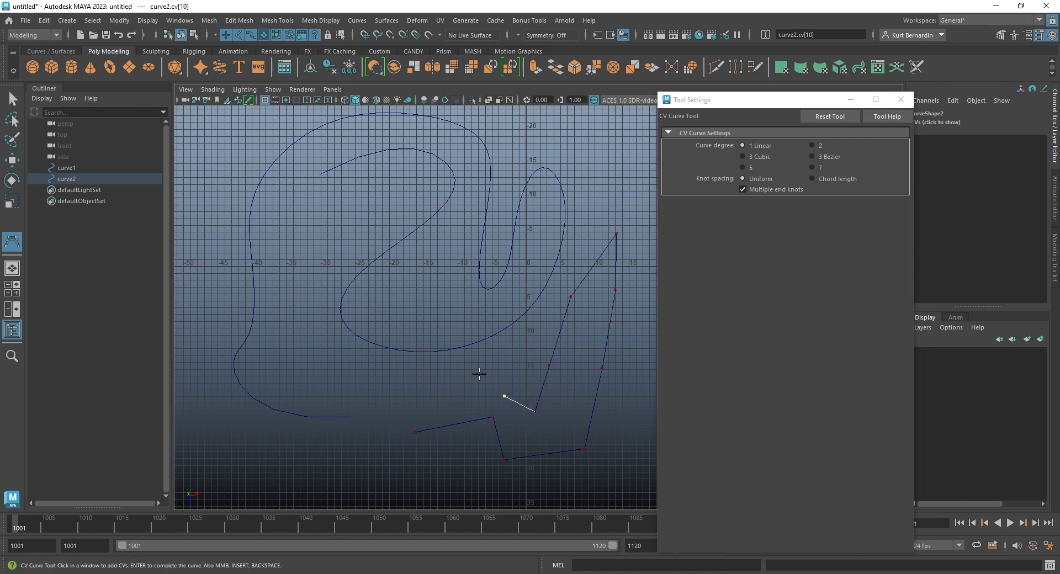
left_click(508, 362)
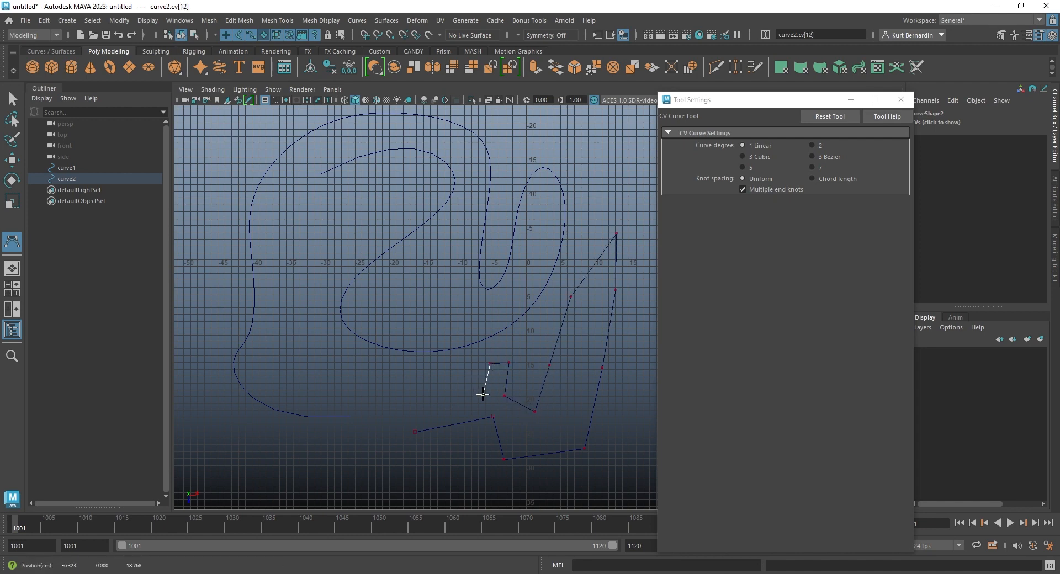
left_click(434, 375)
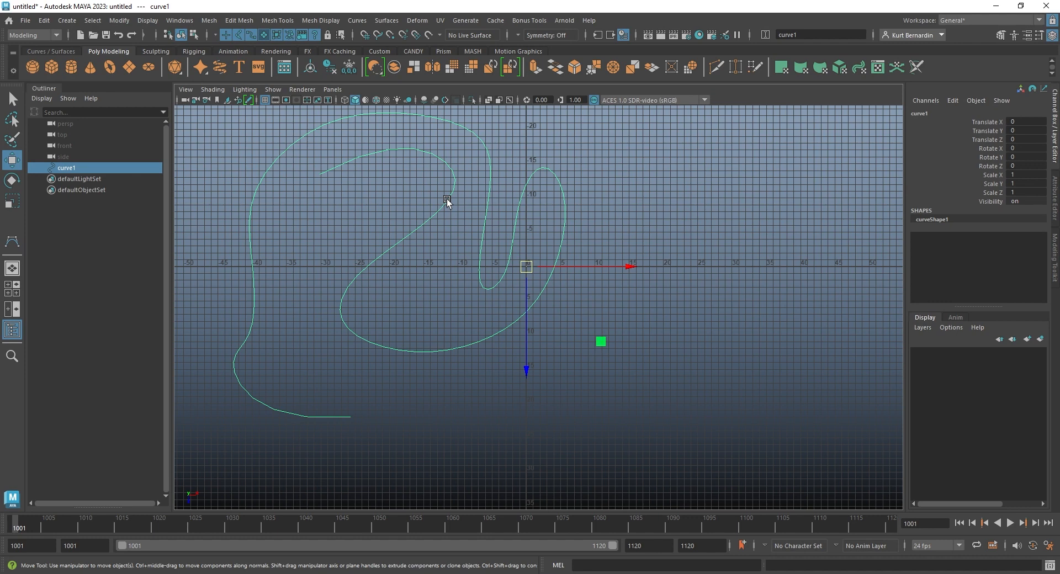
Step: Show the cubic curve's control vertices and move the two at the bottom of the narrow inner dip upward
right_click(447, 201)
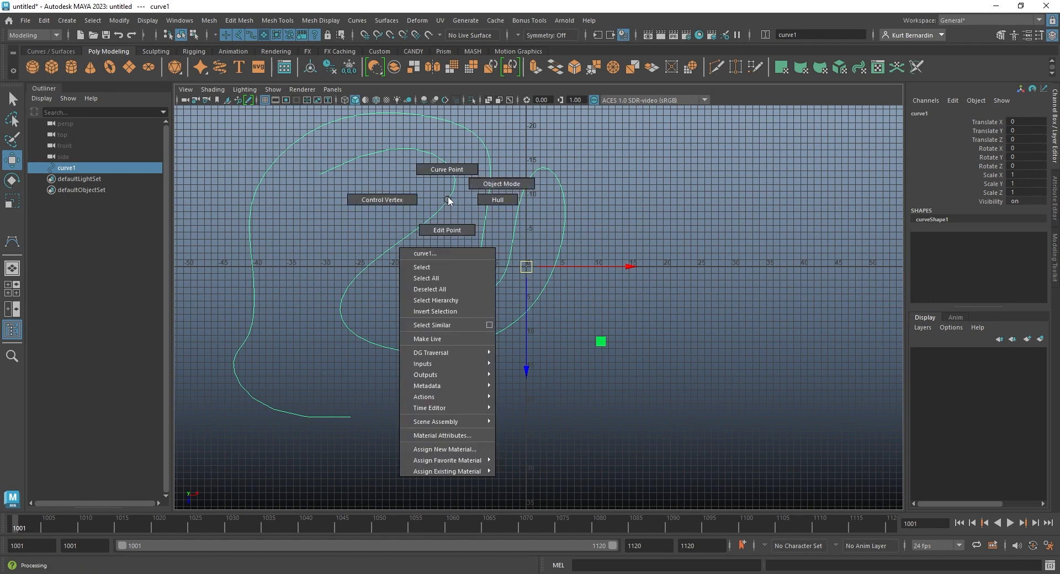
left_click(400, 199)
left_click_drag(456, 290, 463, 237)
left_click(511, 283)
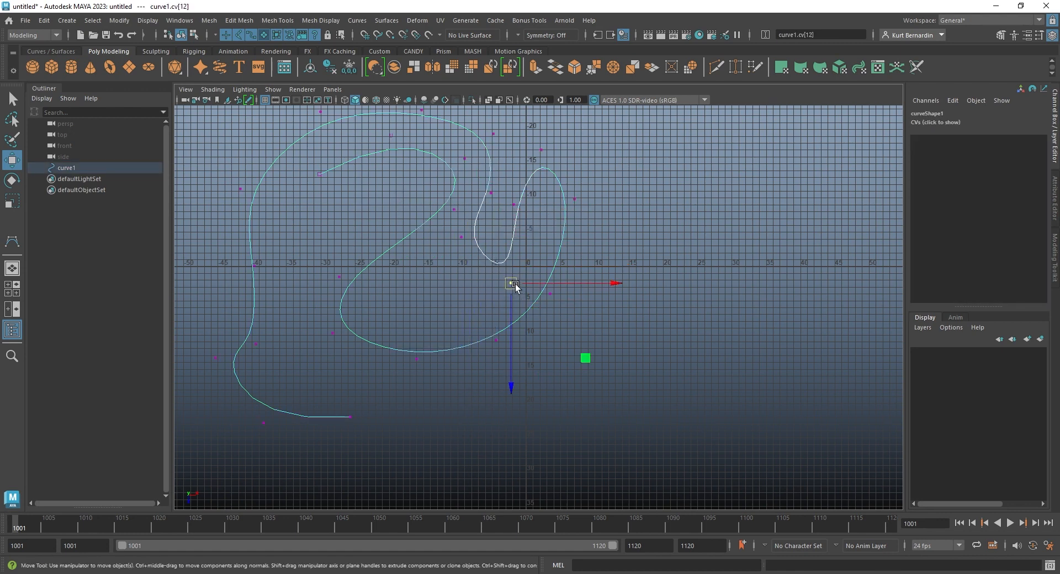
left_click_drag(513, 284, 502, 249)
left_click(400, 320)
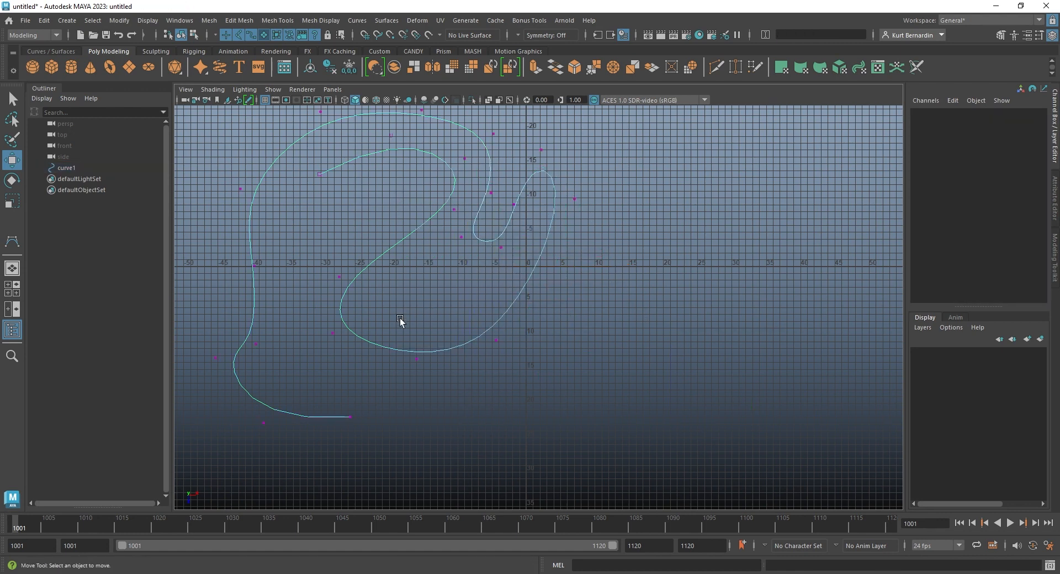
Step: Delete the three control vertices that form the curve's upper-right loop
left_click_drag(507, 131, 641, 237)
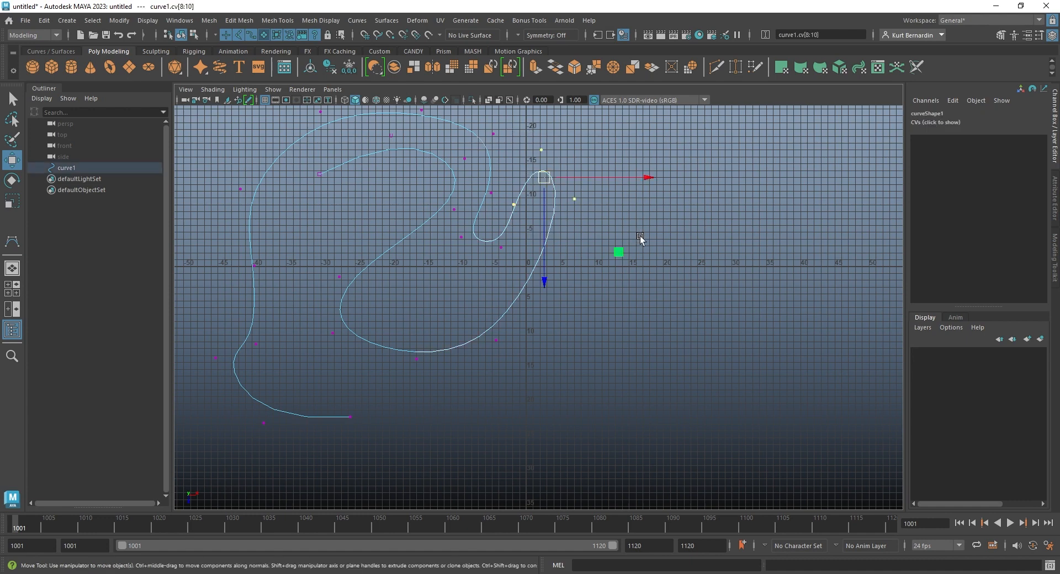
key("Delete")
left_click_drag(459, 313, 525, 379)
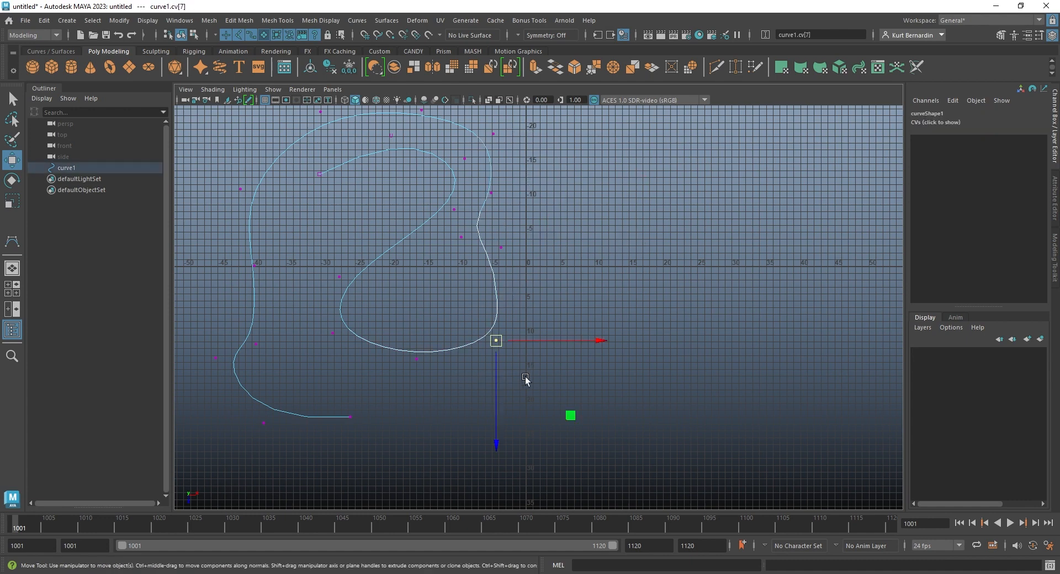
Step: In the perspective view, raise the control vertices at the curve's outer end high above the grid
key("space")
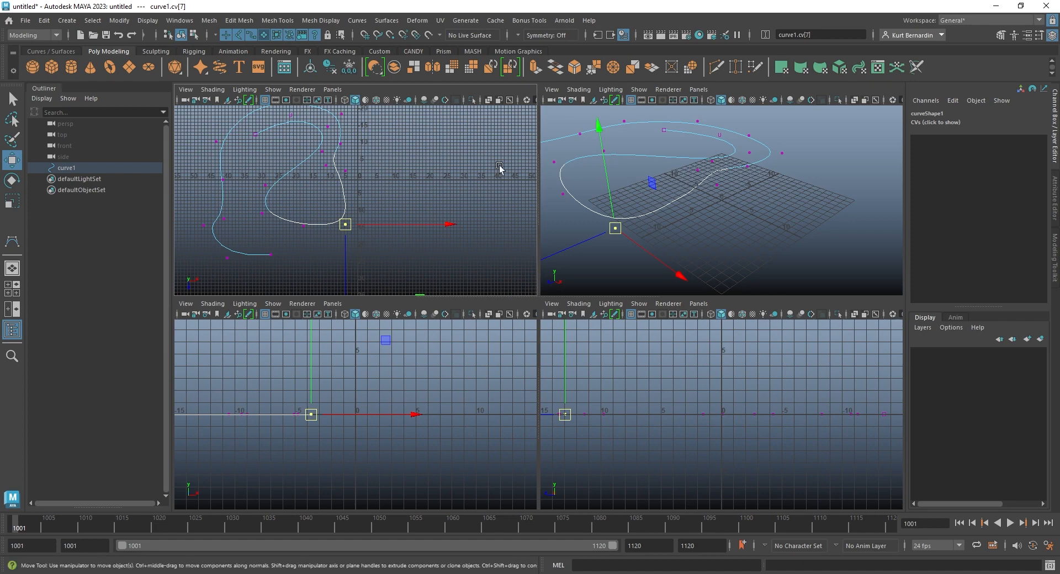
key("space")
left_click_drag(613, 253, 513, 237, "alt")
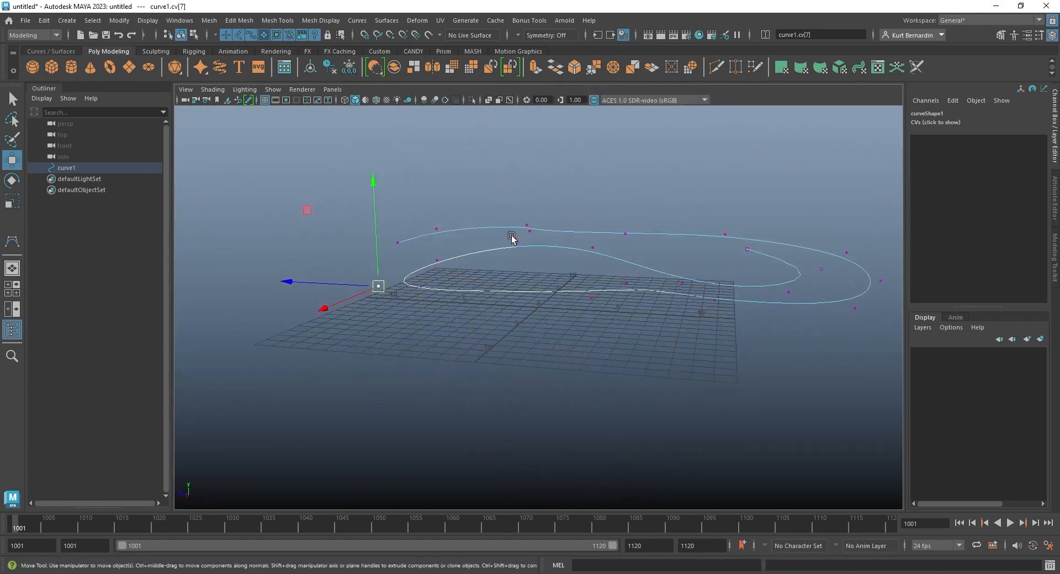
left_click_drag(394, 189, 442, 233)
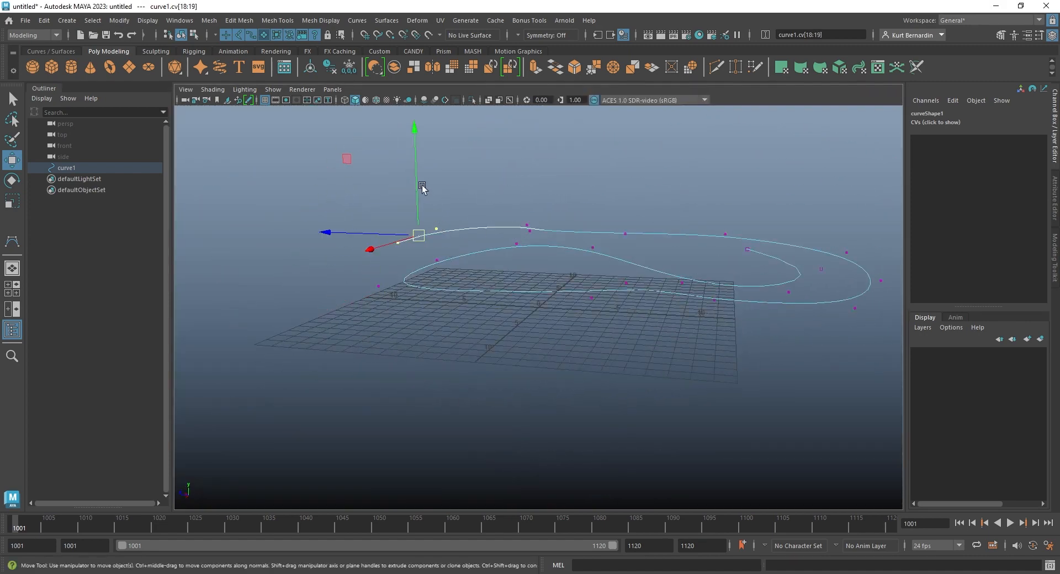
left_click_drag(417, 185, 452, 25)
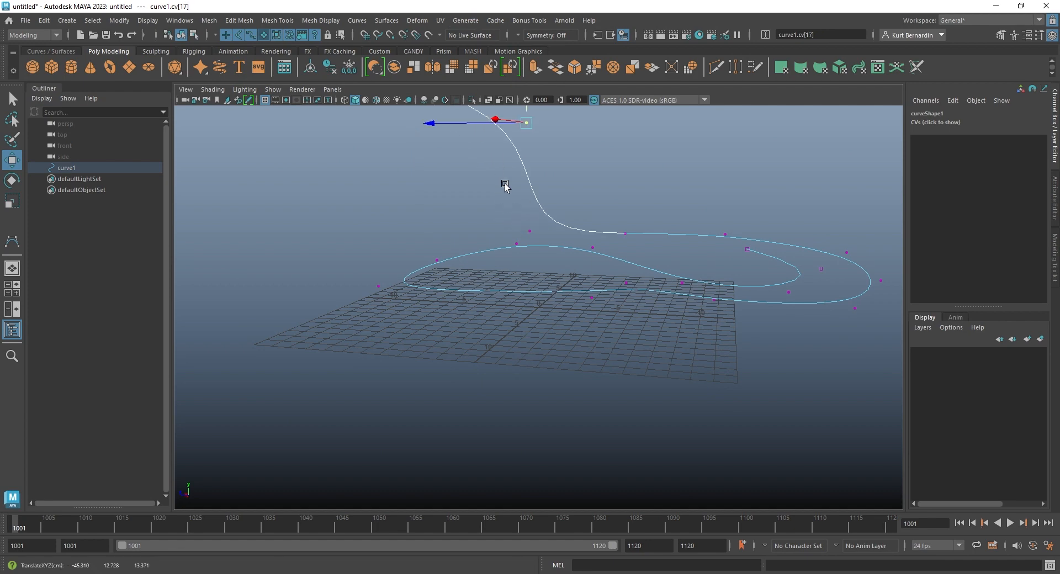
Step: Turn on Soft Select, adjust its falloff radius, and reshape the raised part of the curve with it
key("b")
left_click_drag(503, 182, 568, 183)
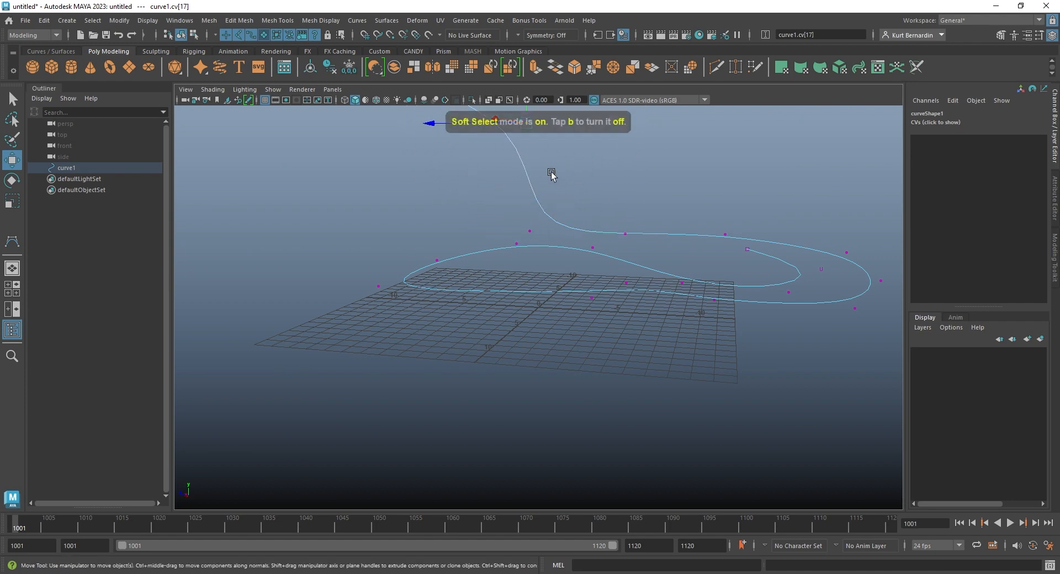
scroll(538, 168, "down", 3)
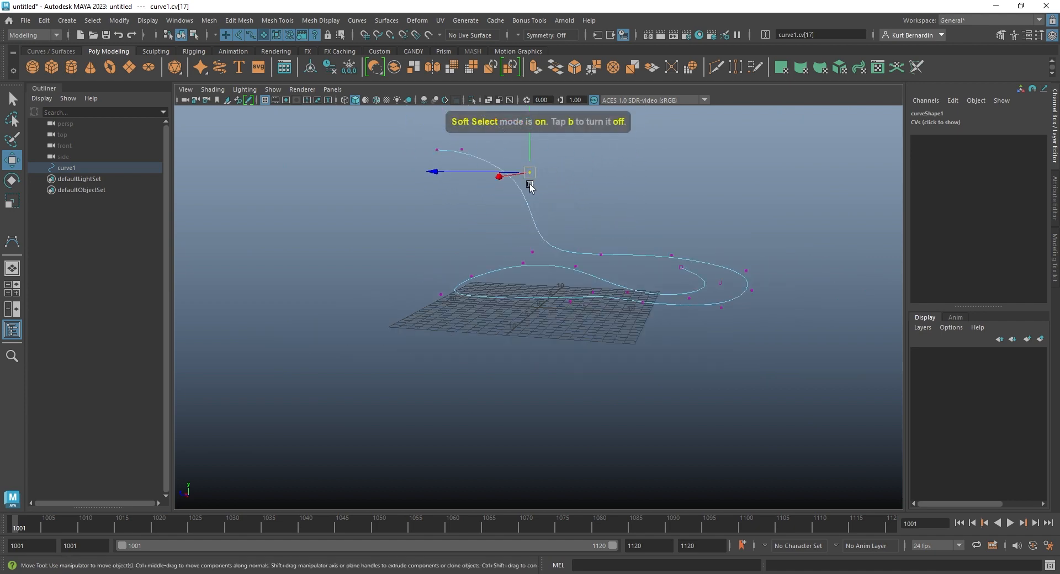
left_click_drag(526, 206, 1049, 177)
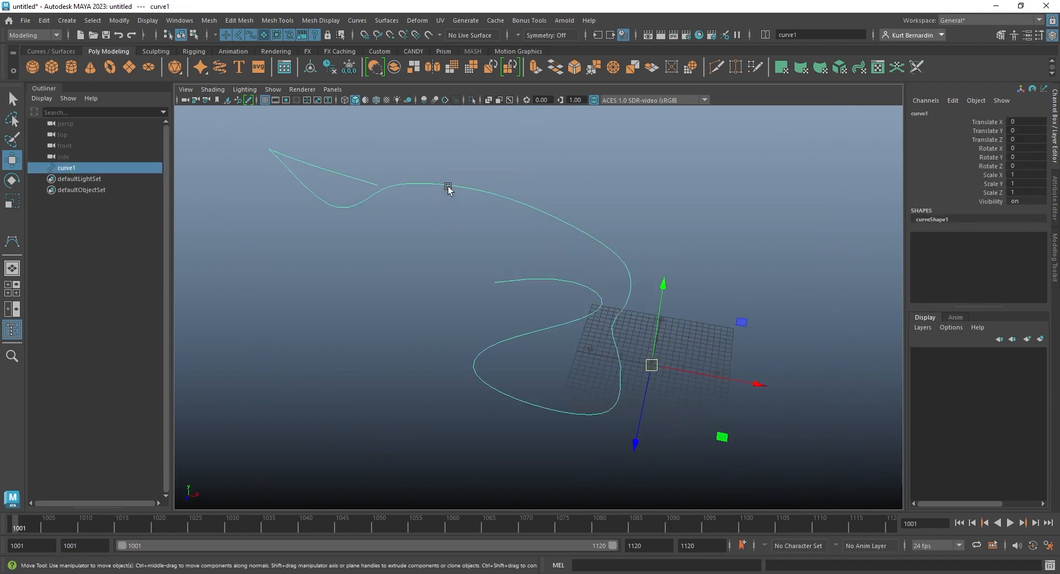
Step: Switch the curve to Curve Point selection and pick single points at various places along its length
right_click(448, 189)
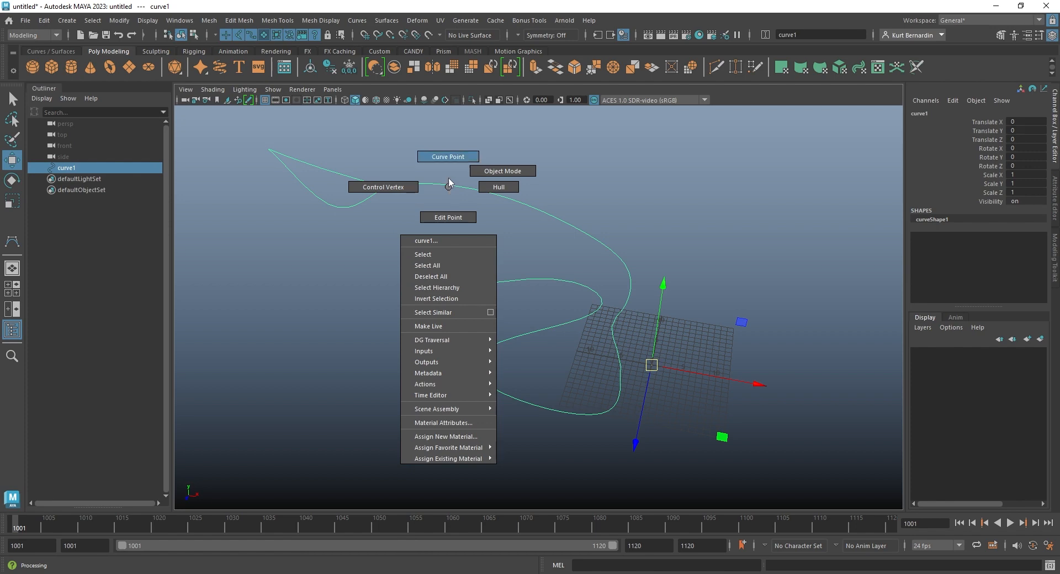
left_click(450, 167)
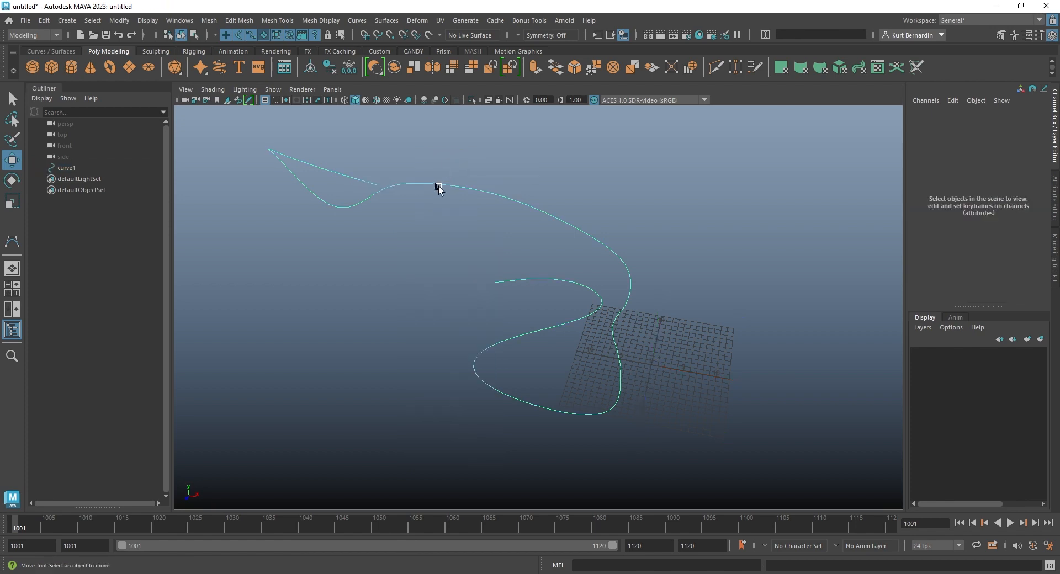
left_click(438, 184)
left_click(531, 207)
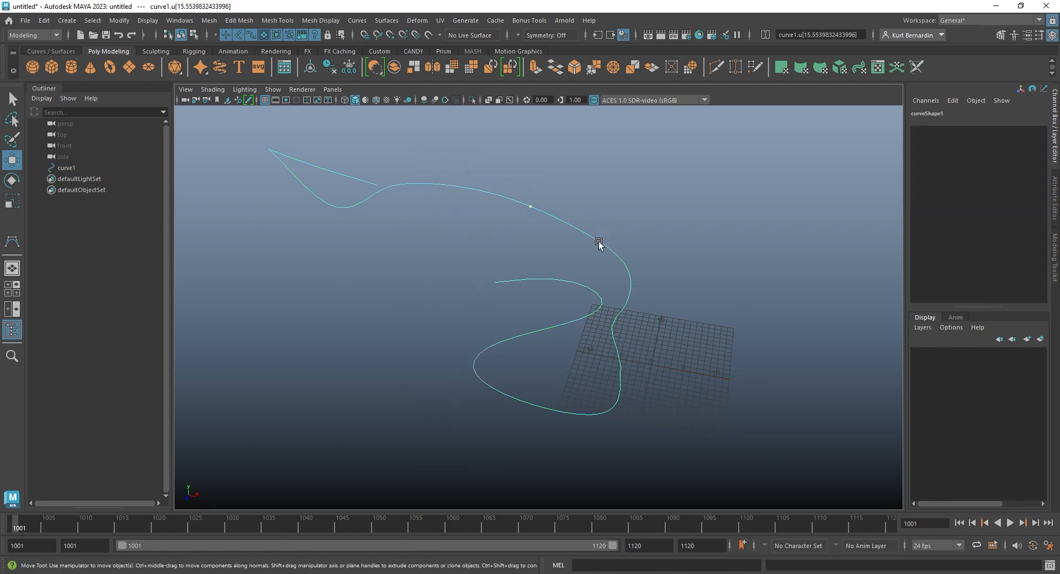
left_click(600, 241)
left_click(630, 289)
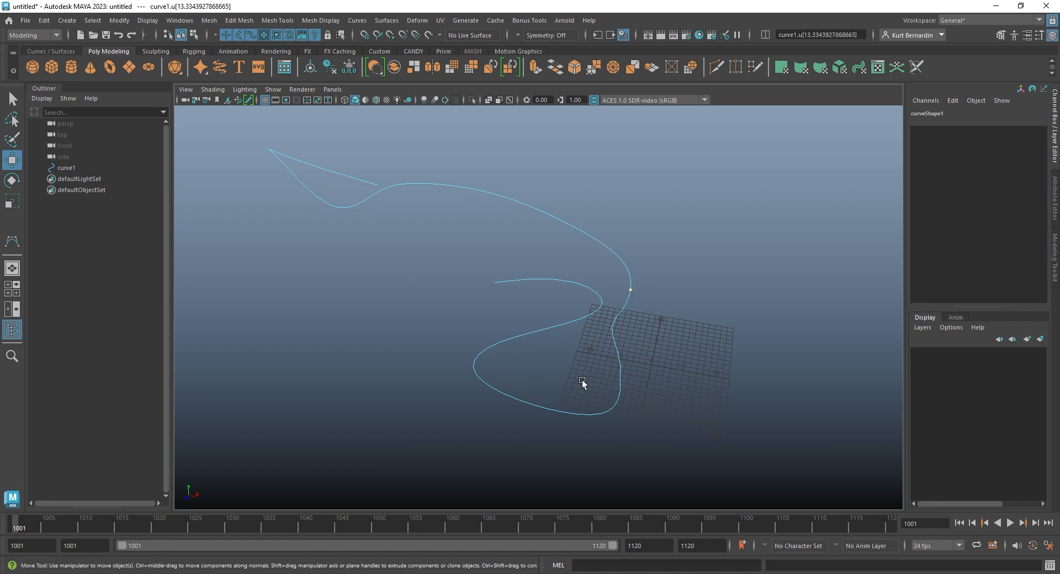
left_click(618, 393)
left_click(511, 397)
left_click(559, 277)
Step: Select a series of curve points together along the upper arc and into the dip near the raised end
left_click(459, 186)
left_click(528, 205, "shift")
left_click(555, 217, "shift")
left_click(594, 237, "shift")
left_click(577, 228, "shift")
left_click(544, 212, "shift")
left_click(497, 195, "shift")
left_click(480, 190, "shift")
left_click(438, 184, "shift")
left_click(402, 183, "shift")
left_click(351, 207, "shift")
left_click(351, 207, "shift")
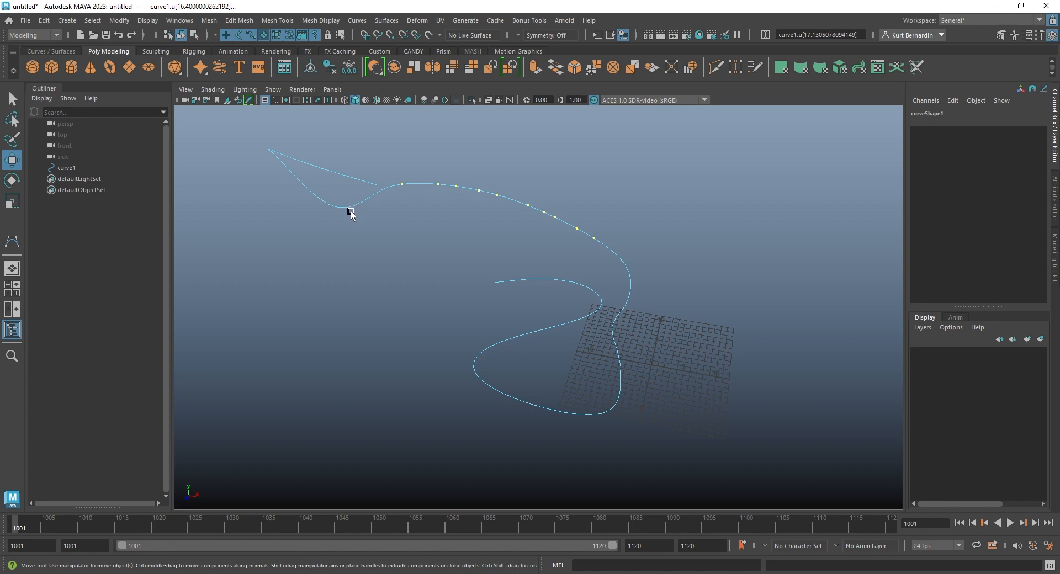
left_click(413, 179, "shift")
Step: Detach the Curves command list as a floating window and place it beside the curve in the viewport
left_click(358, 20)
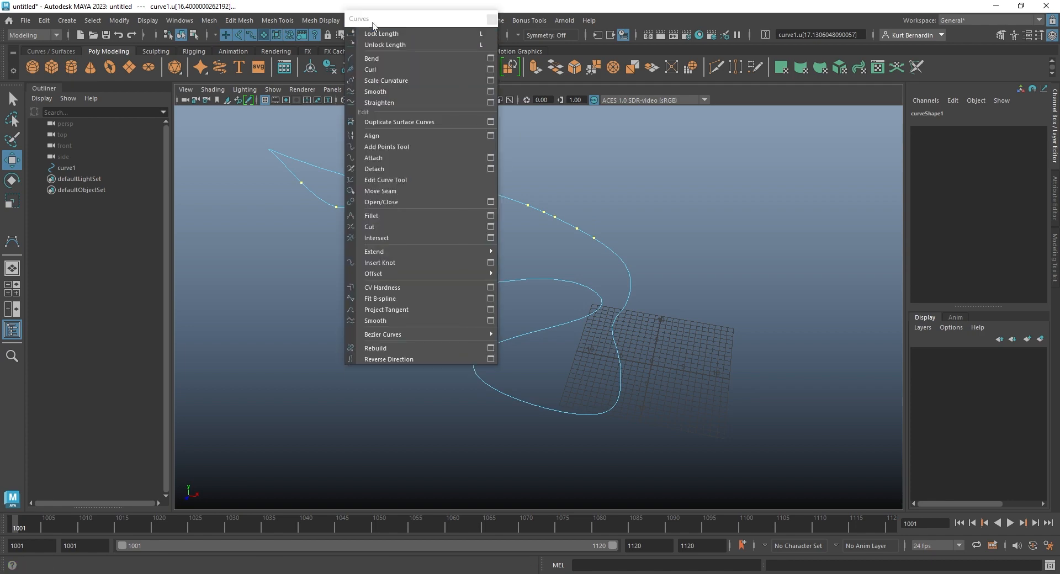
left_click(359, 10)
left_click_drag(729, 116, 751, 126)
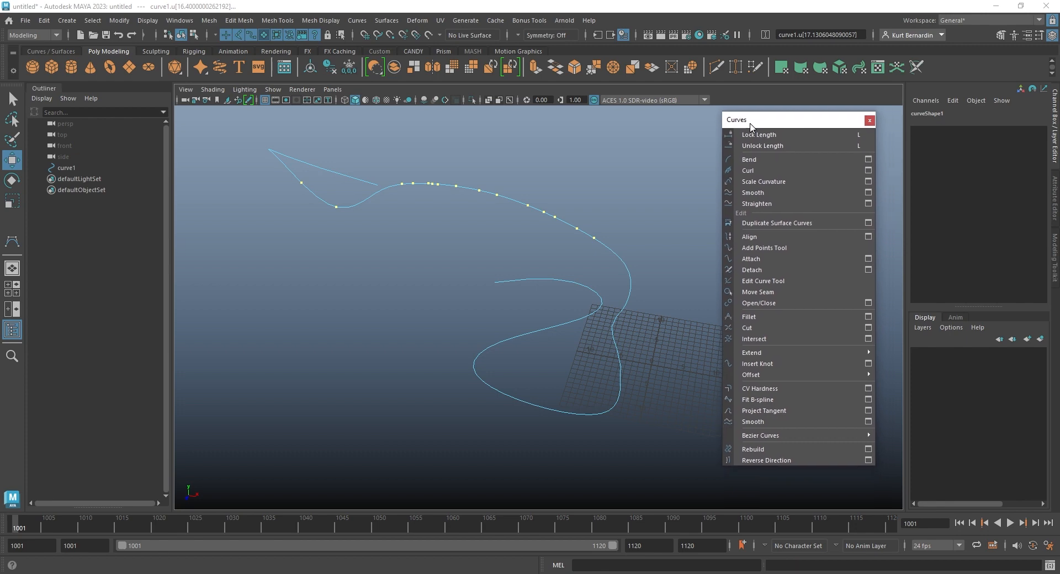
Step: Insert knots at the selected curve points and display the curve's control vertices with Soft Select turned off
left_click(766, 365)
right_click_drag(513, 200, 445, 205)
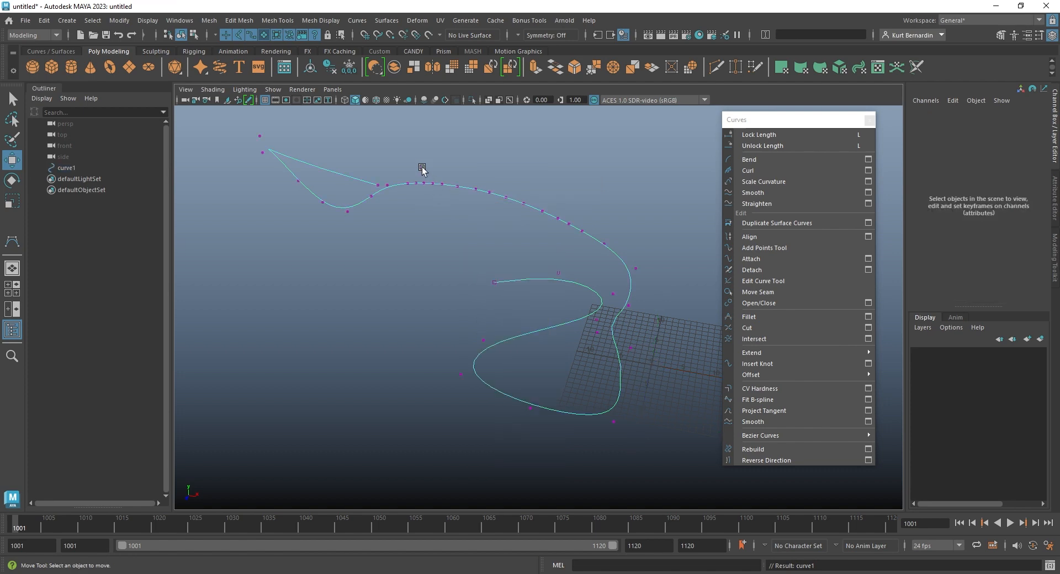
left_click_drag(426, 177, 470, 187)
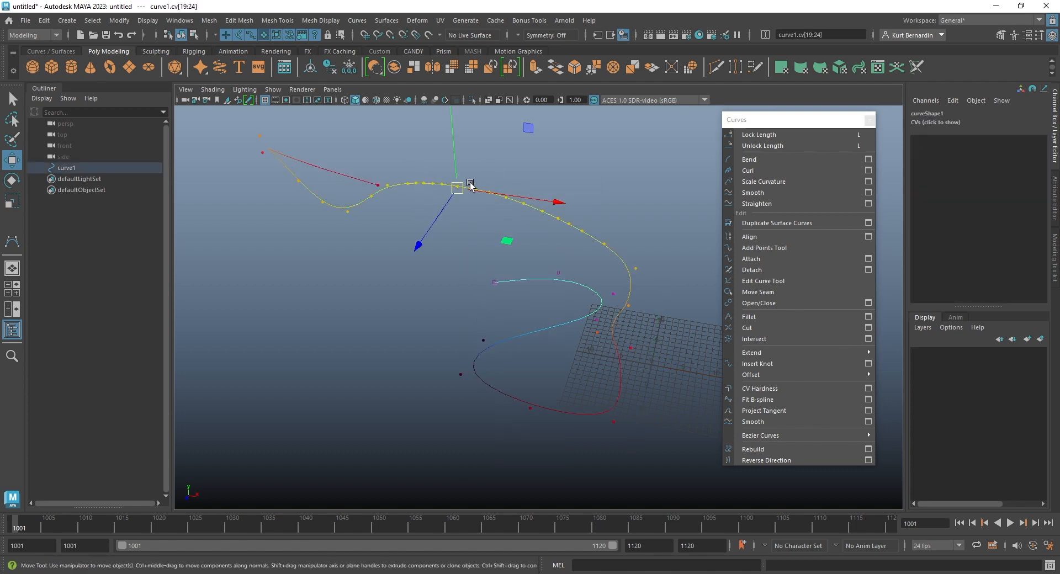
key("b")
left_click(470, 221)
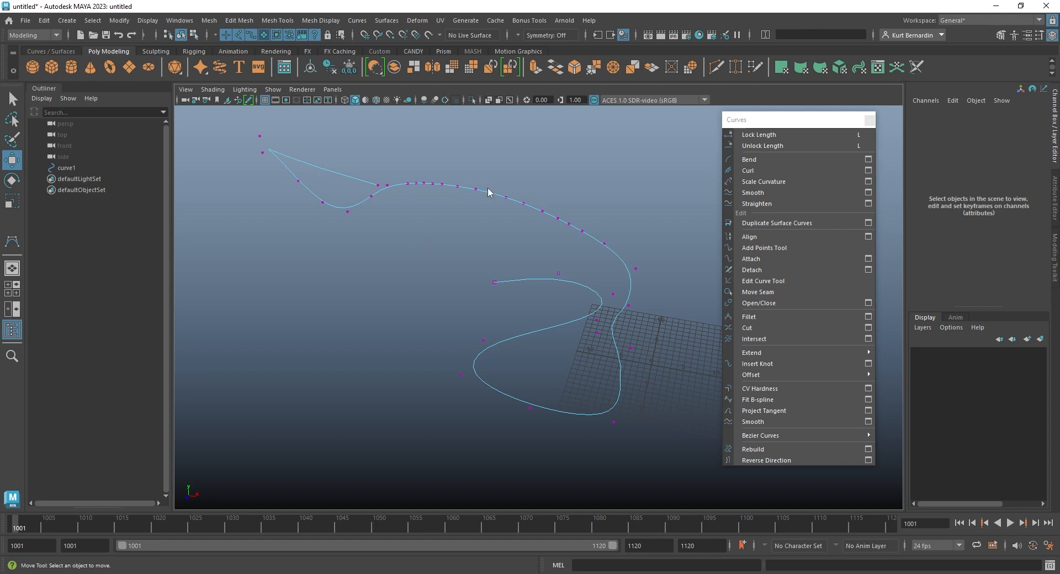
left_click_drag(488, 192, 418, 232, "alt")
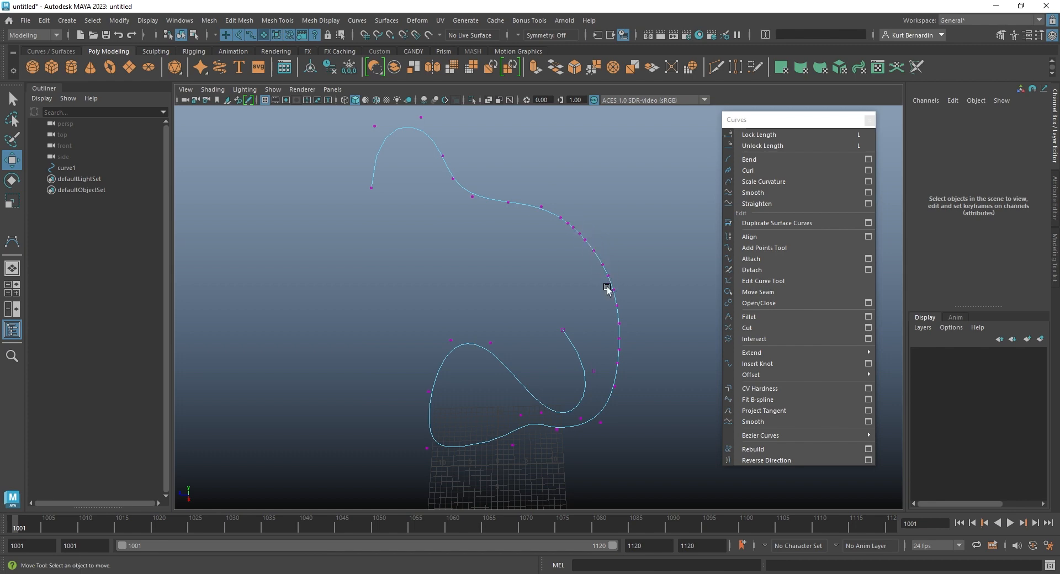
middle_click_drag(593, 307, 591, 285, "alt")
Step: Select the whole curve in Object Mode and reset the Rebuild Curve options to their defaults
right_click_drag(579, 214, 626, 185)
left_click_drag(608, 174, 559, 218)
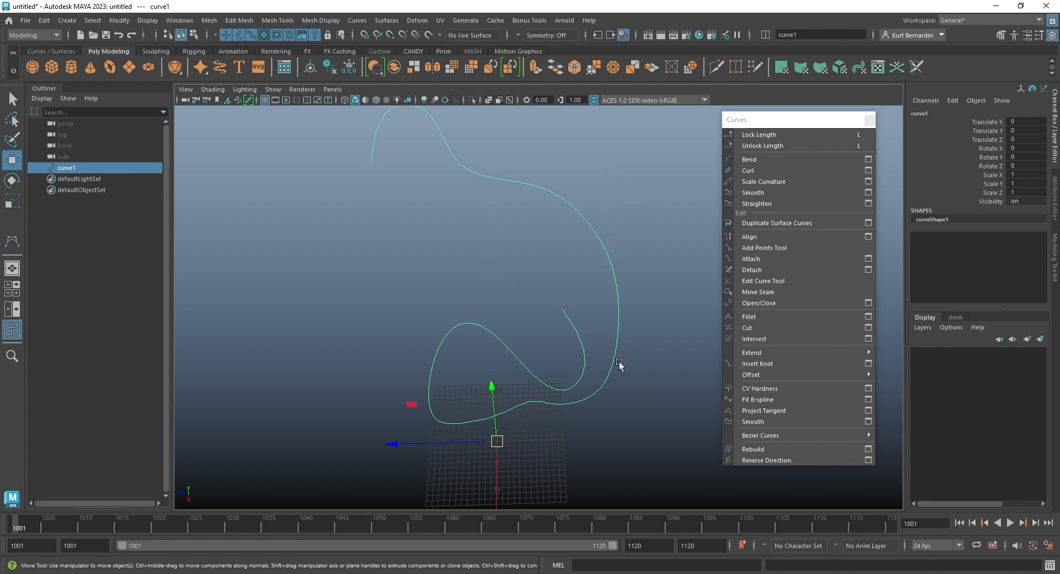
left_click(868, 449)
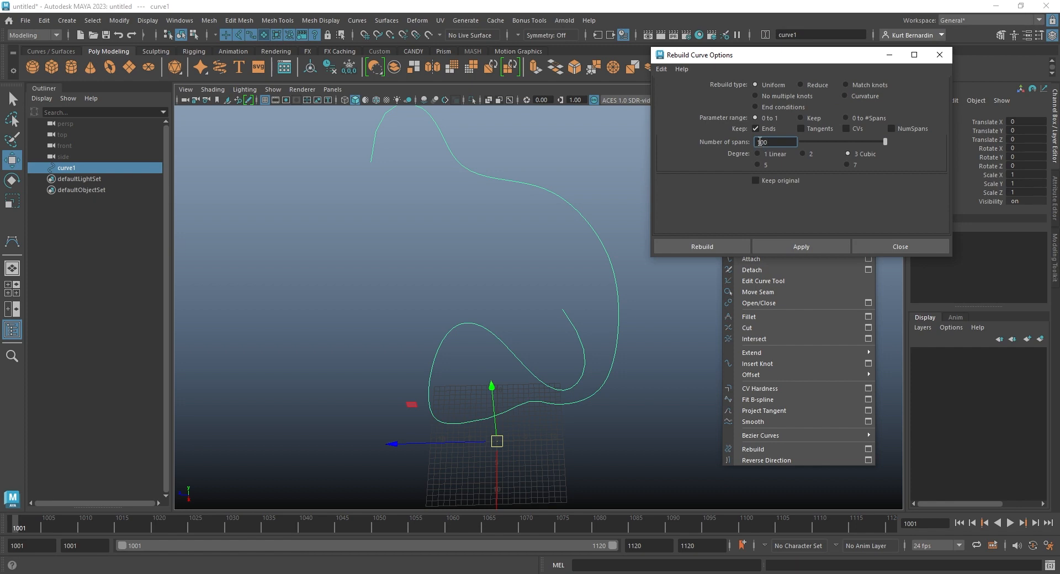
right_click_drag(555, 195, 498, 198)
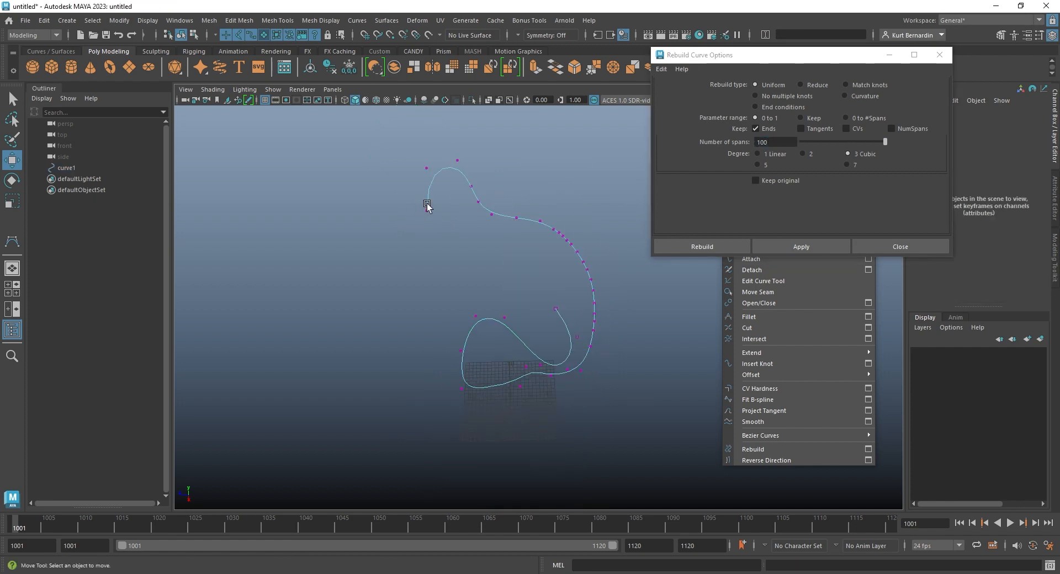
right_click_drag(502, 217, 555, 186)
left_click(660, 69)
left_click(669, 91)
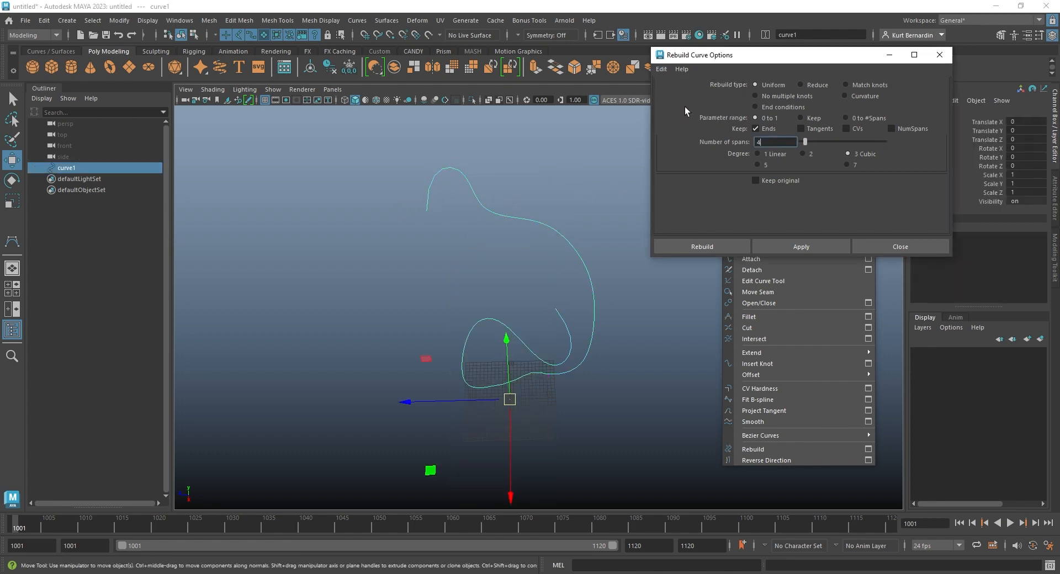
Step: Rebuild the curve with 50 spans and check its control vertices before returning to object selection
double_click(773, 142)
type("50")
left_click(800, 246)
right_click_drag(544, 211, 476, 214)
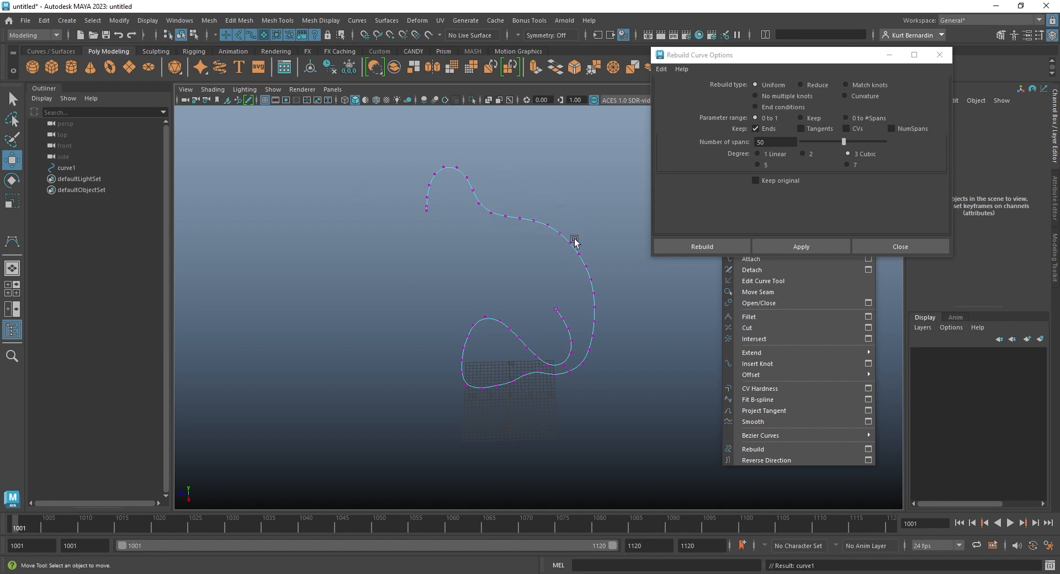
key("F8")
Step: Rebuild the curve with 10 spans, once at degree 1 Linear and again at degree 3 Cubic
double_click(769, 142)
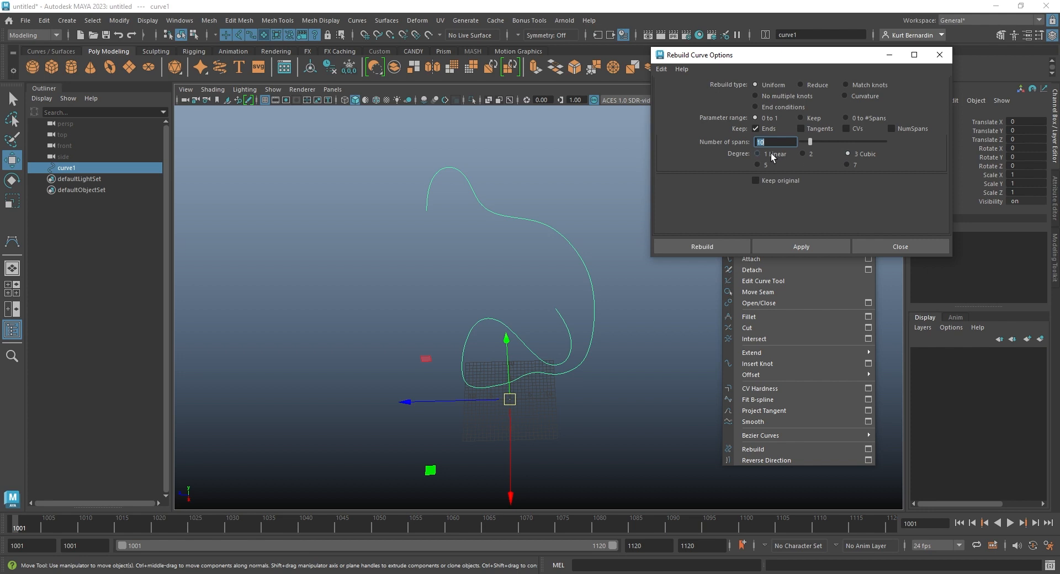
left_click(784, 249)
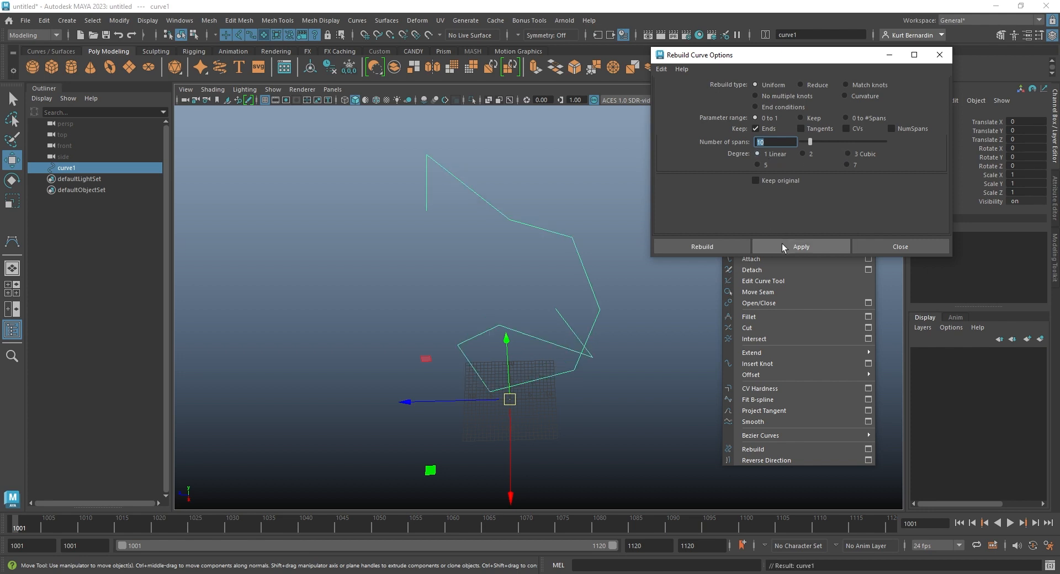
left_click(813, 246)
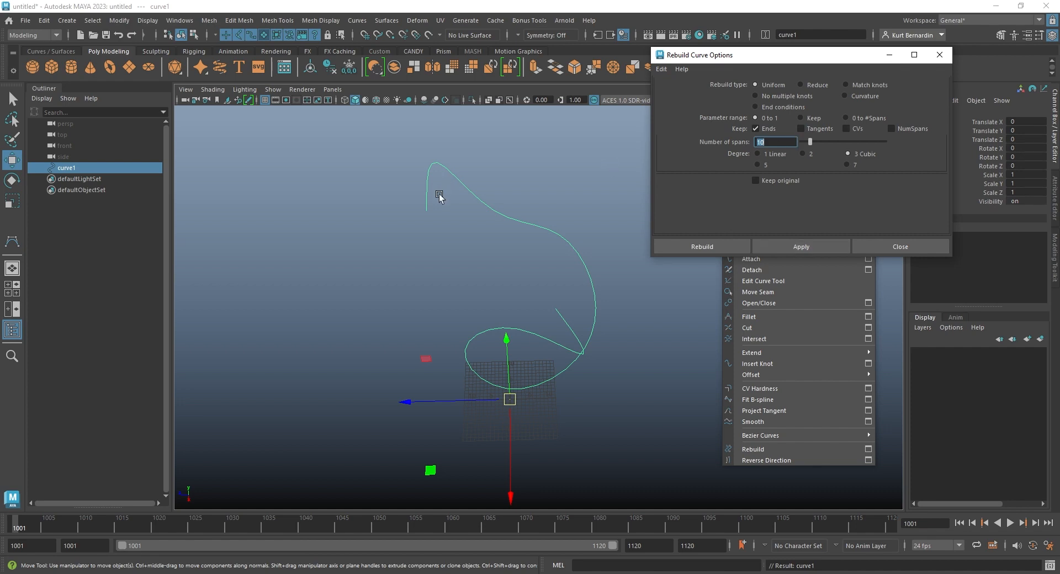
Step: Draw a second CV curve in the top view, starting just beside the lower open end of the first curve
left_click(477, 228)
left_click_drag(477, 228, 552, 233, "alt")
key("space")
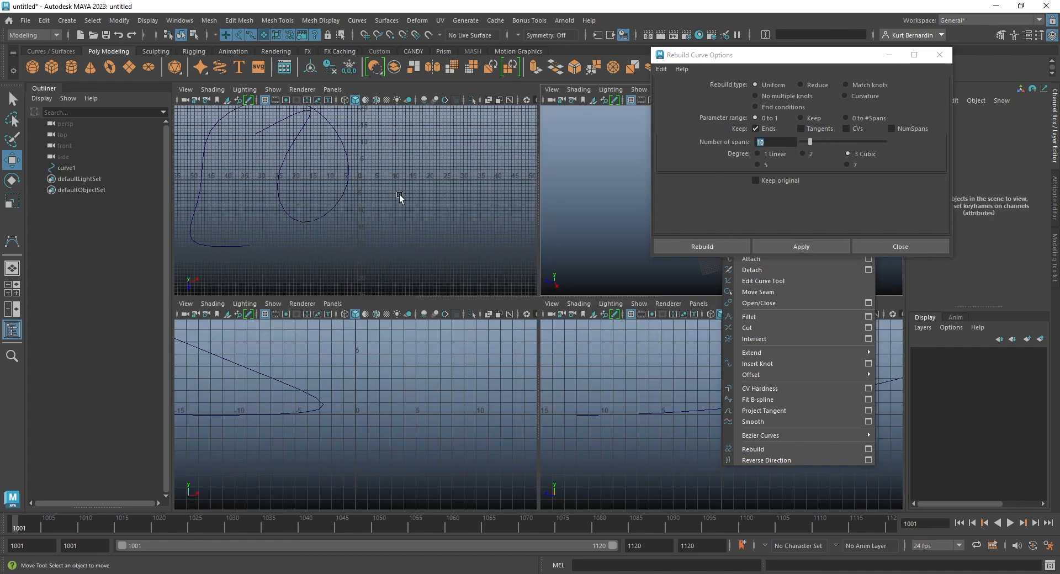
key("space")
scroll(362, 209, "down", 4)
middle_click_drag(367, 225, 366, 185, "alt")
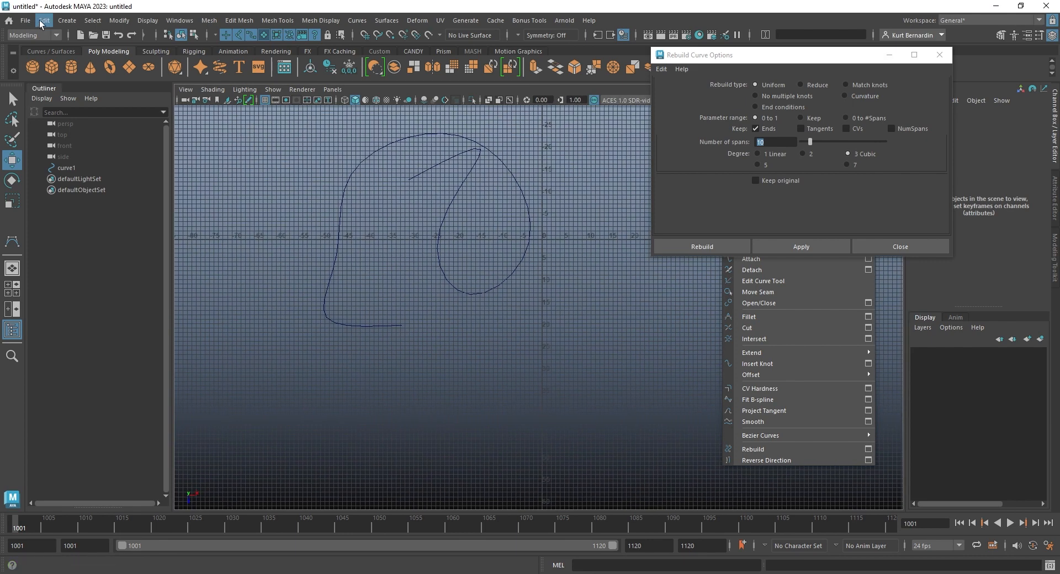
left_click(11, 241)
left_click(412, 326)
left_click(488, 357)
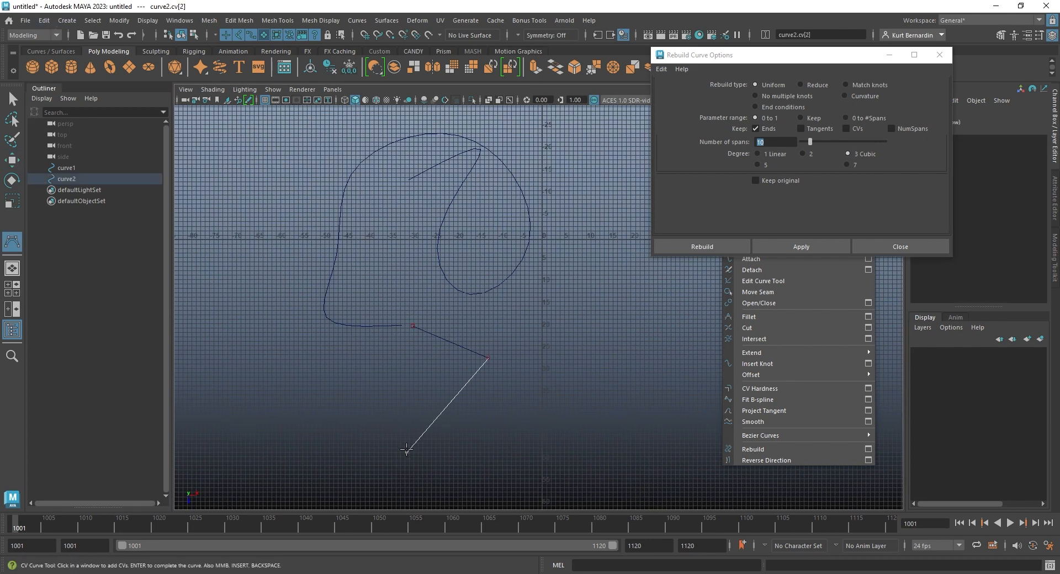
left_click(407, 453)
left_click(529, 469)
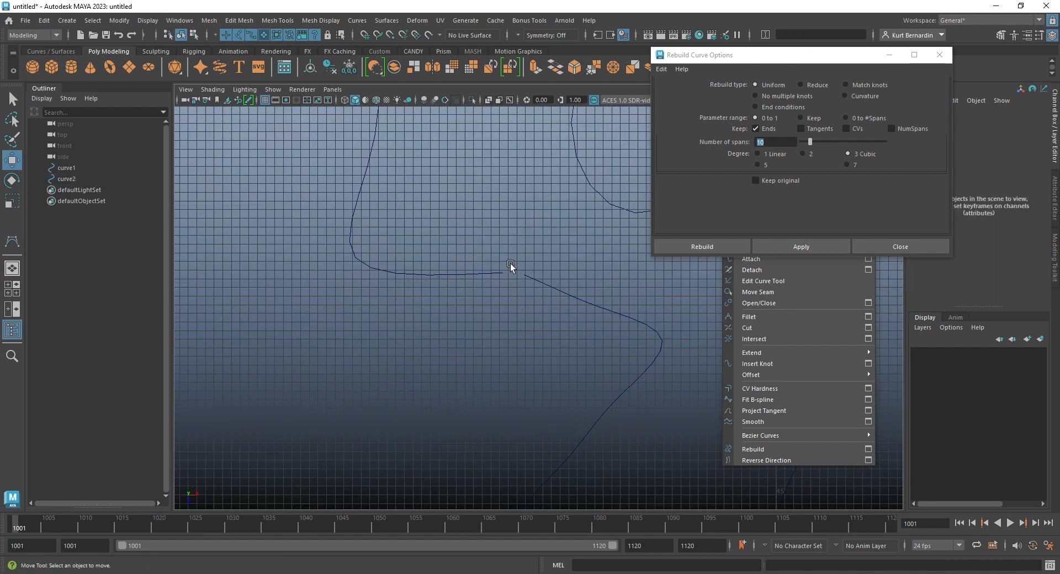
Step: Attach the two curves and set Reverse 1 to off so they join at their neighbouring ends
left_click(939, 54)
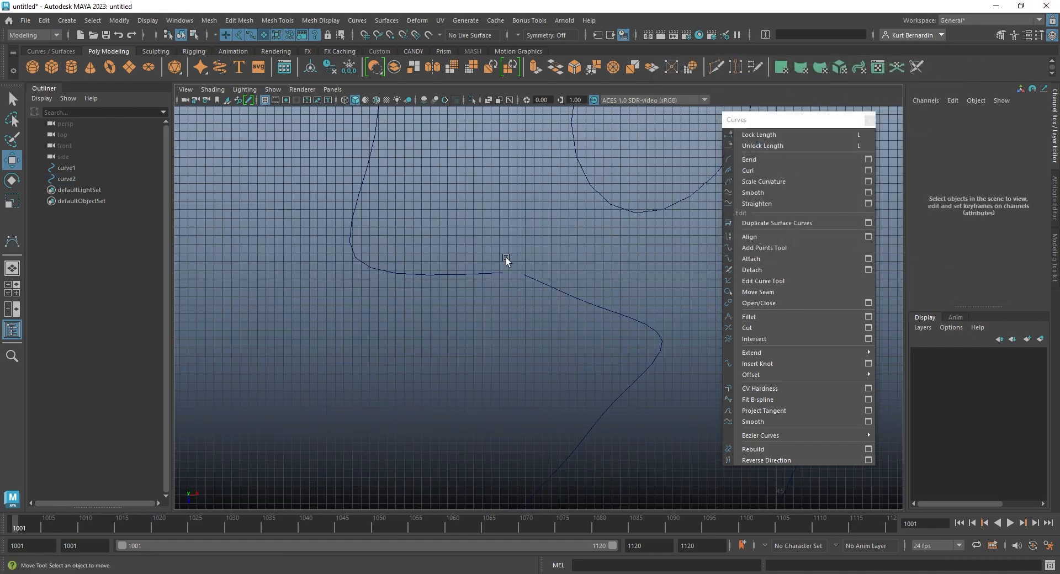
left_click_drag(461, 249, 600, 297)
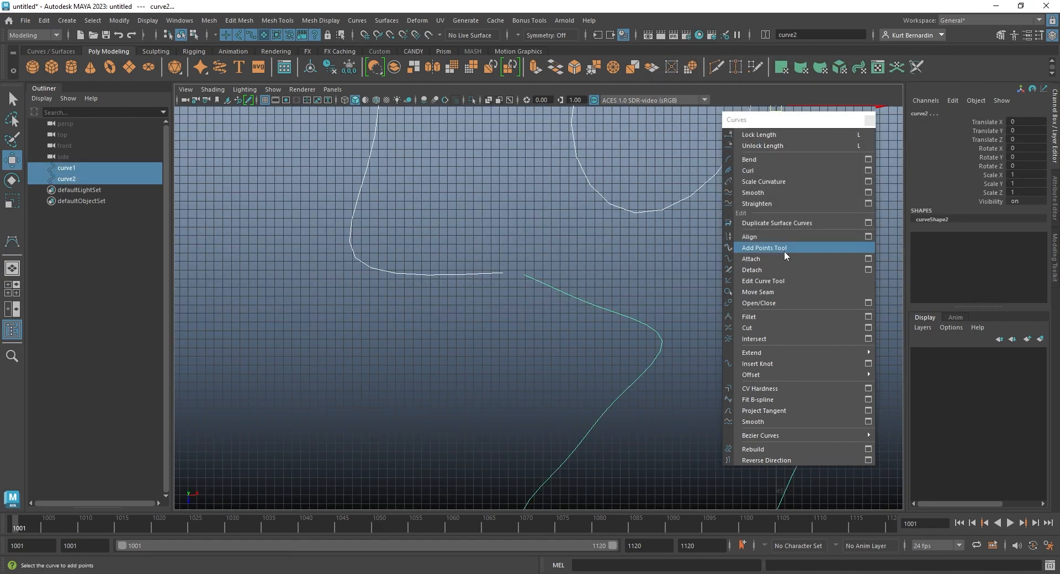
left_click(764, 260)
middle_click_drag(497, 274, 474, 339, "alt")
scroll(495, 291, "down", 4)
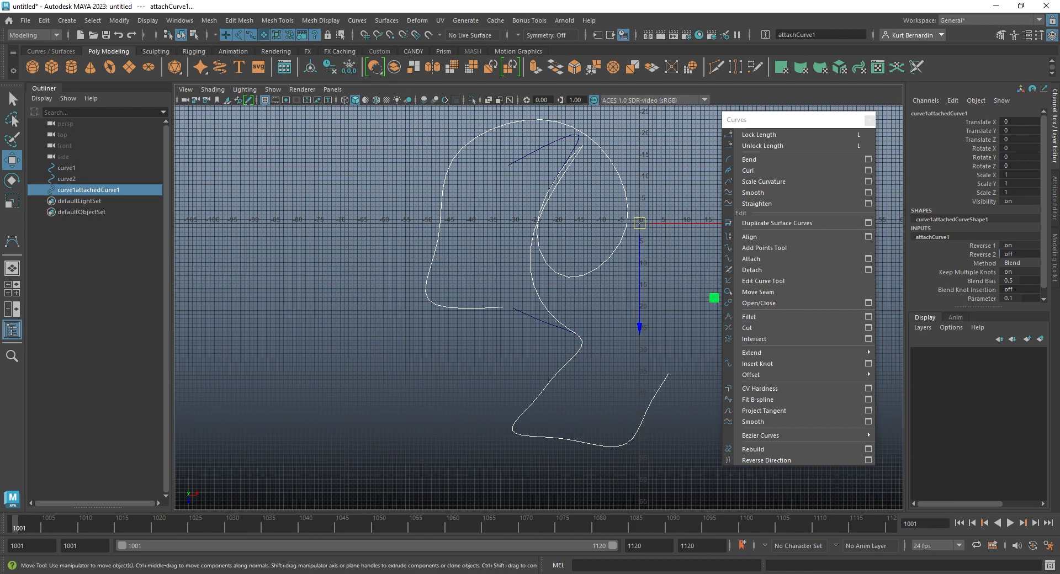
mouse_move(1001, 254)
left_mouse_down()
mouse_move(1039, 254)
mouse_move(1001, 254)
mouse_move(1039, 254)
mouse_move(1001, 245)
mouse_move(1039, 246)
mouse_move(1001, 246)
mouse_move(1001, 254)
left_mouse_up()
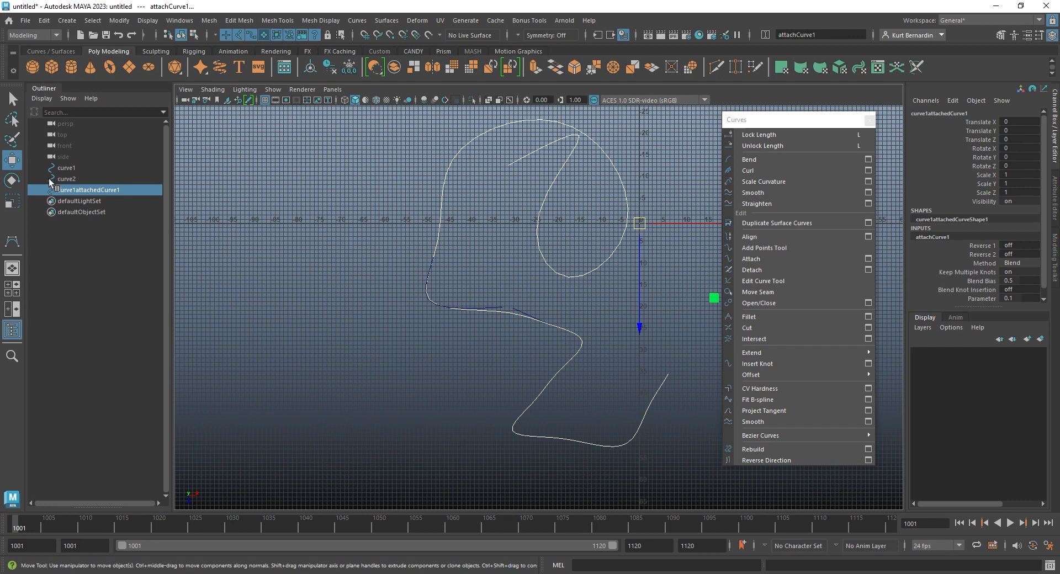
Step: Delete the two original curves, curve1 and curve2, keeping only the attached curve
left_click(66, 168)
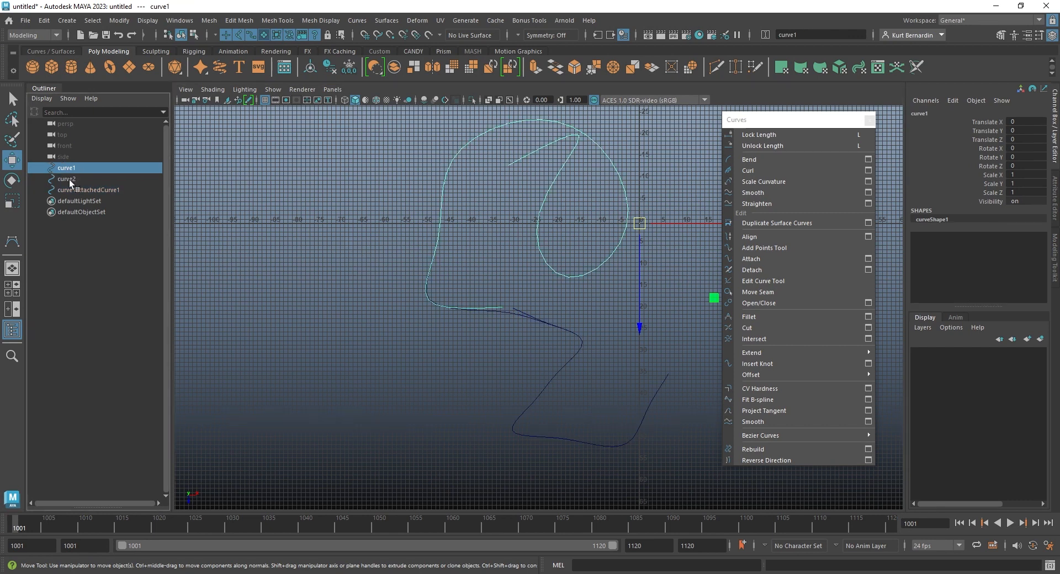
left_click(68, 178)
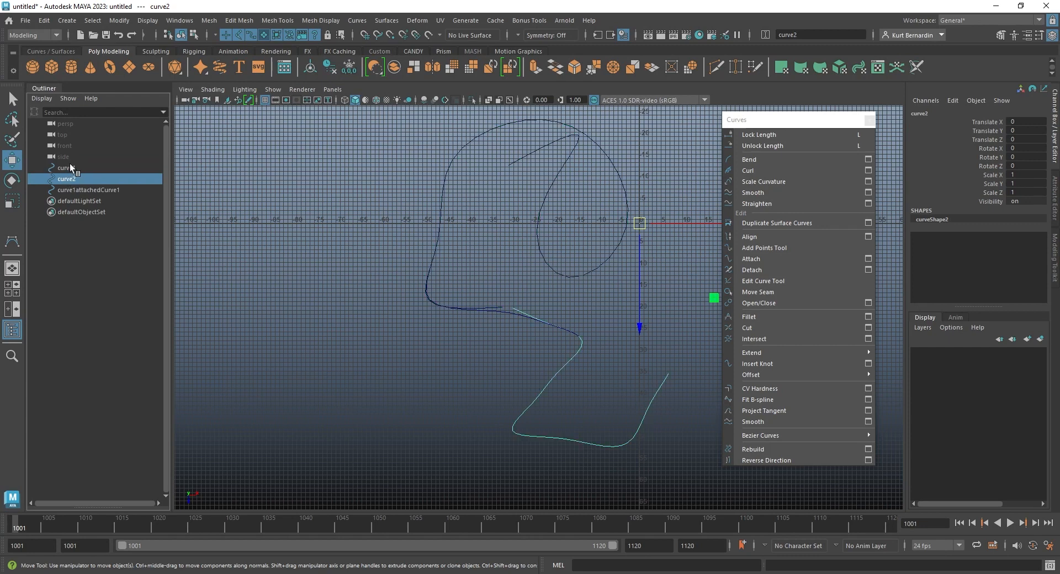
left_click(69, 167)
left_click(75, 189)
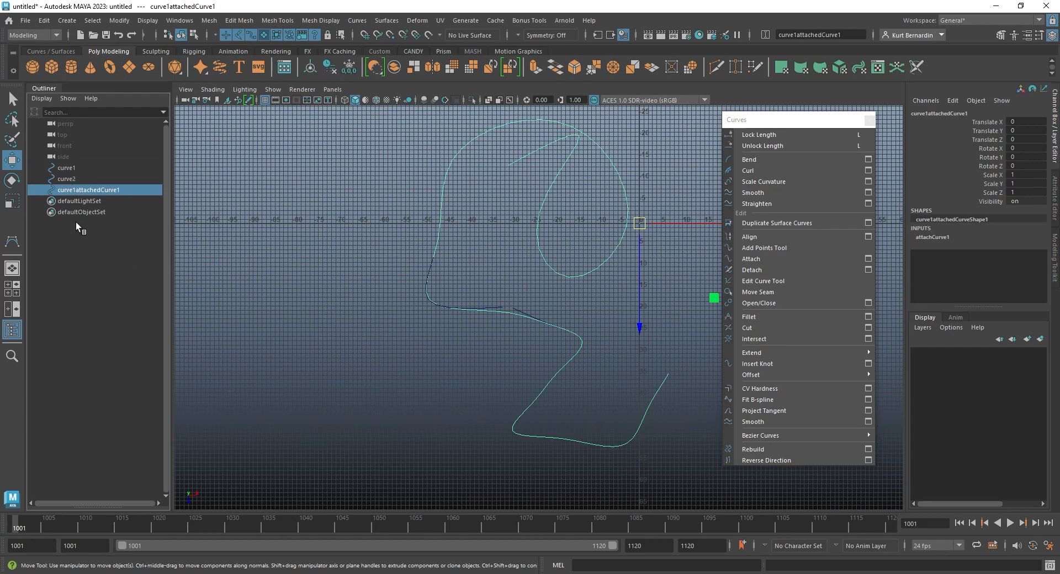
left_click(80, 178)
key("Delete")
left_click(73, 168)
key("Delete")
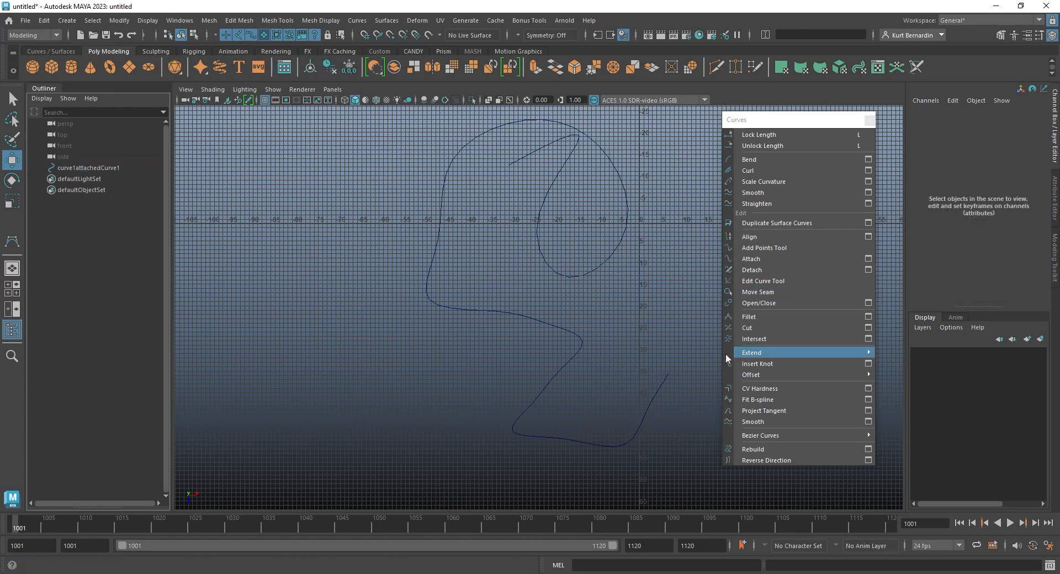
Step: Detach the attached curve at a curve point on the nearly flat stretch where the two originals were joined
scroll(524, 307, "up", 3)
left_click_drag(518, 304, 482, 329)
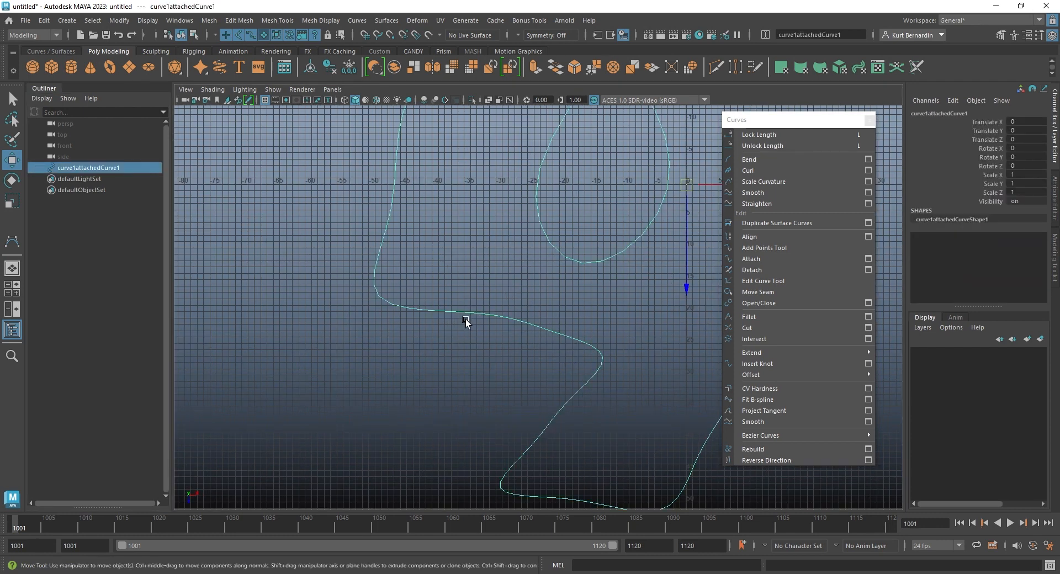
right_click(474, 314)
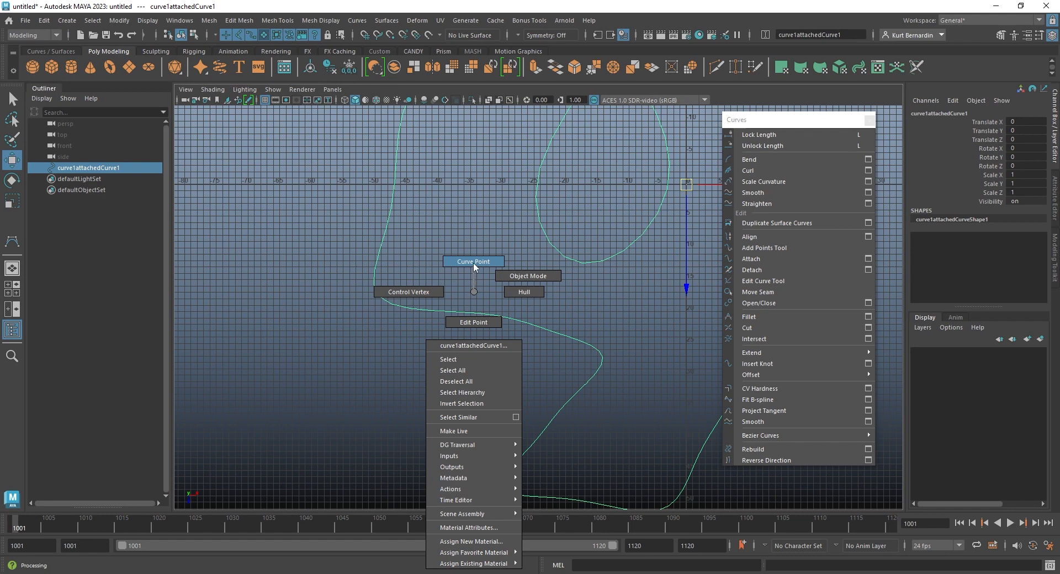
left_click(472, 263)
left_click(480, 313)
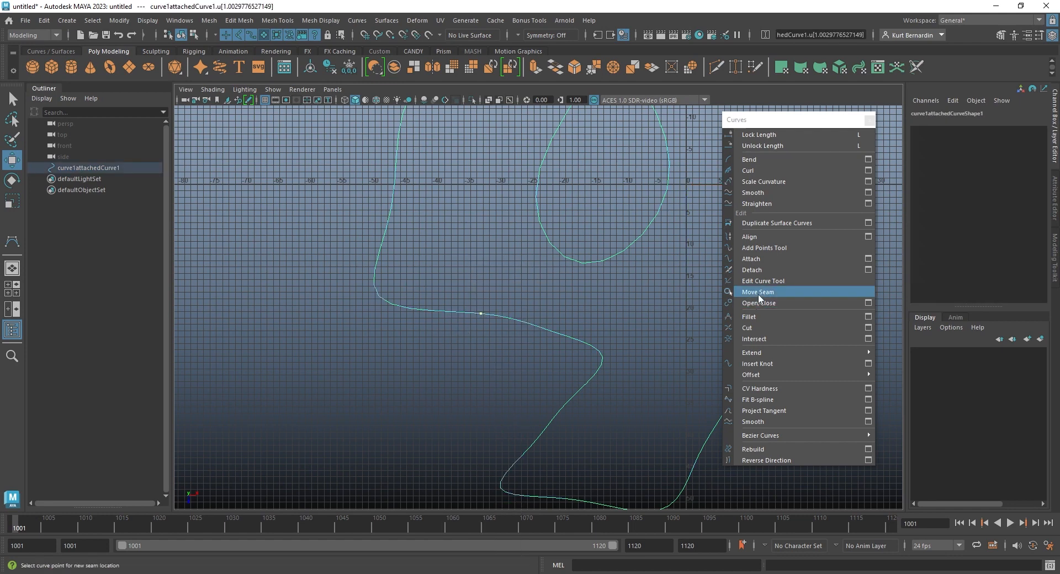
left_click(773, 270)
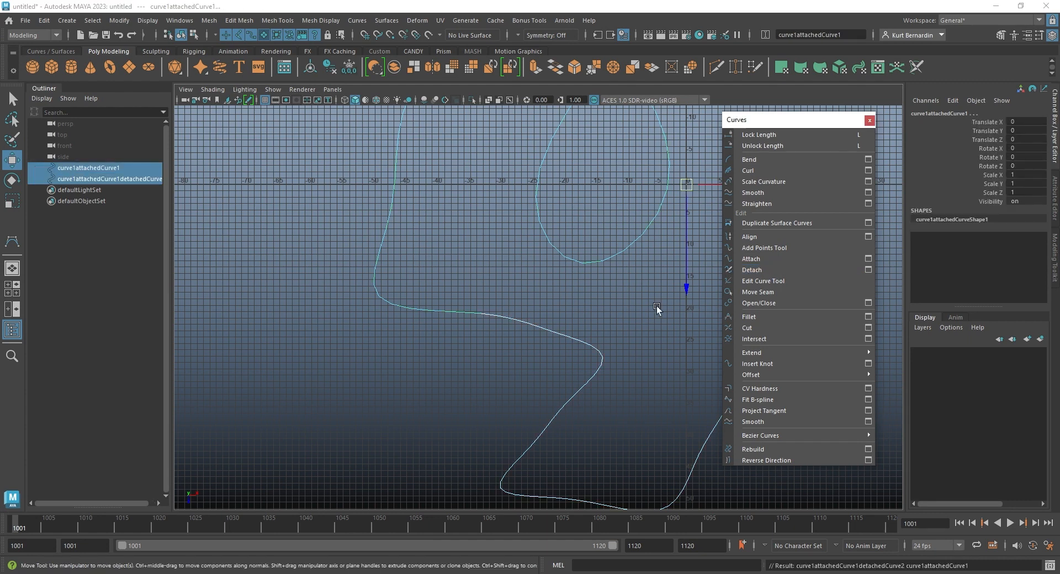
Step: Select the upper detached piece, curve1attachedCurve1, and toggle it repeatedly between closed and open with Open/Close
left_click(120, 178)
left_click(119, 168)
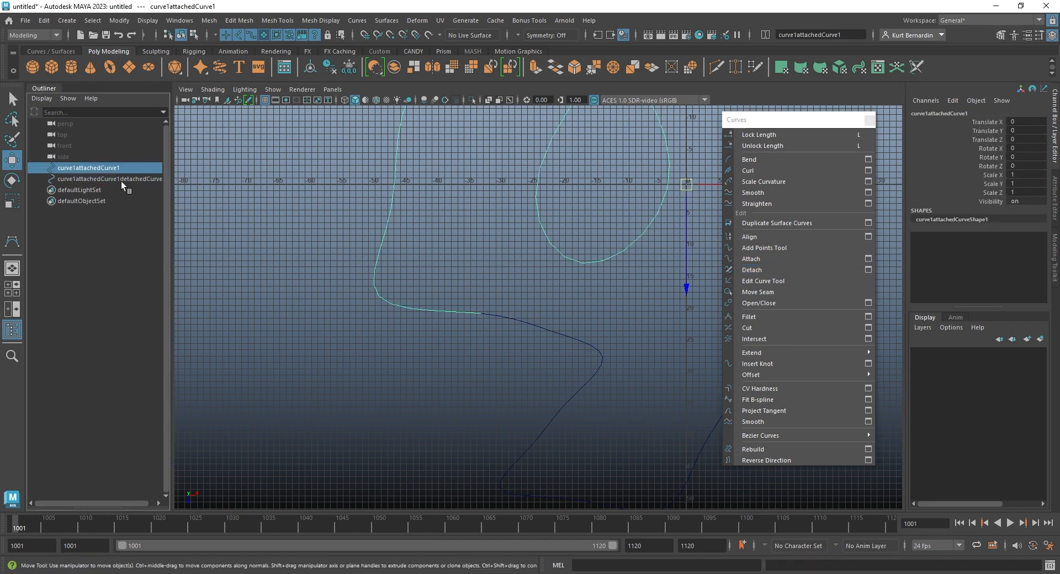
key("f")
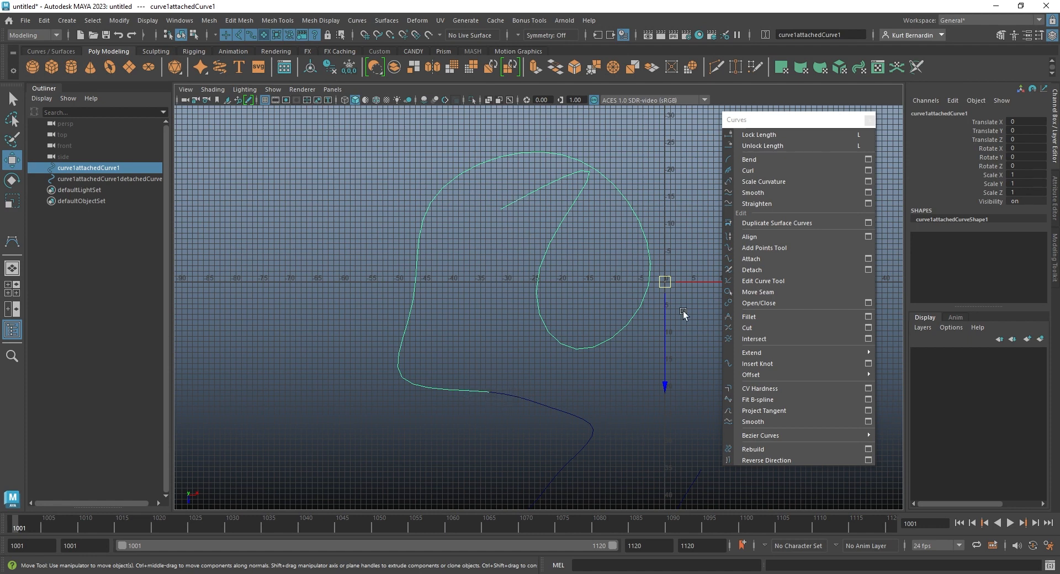
left_click(780, 304)
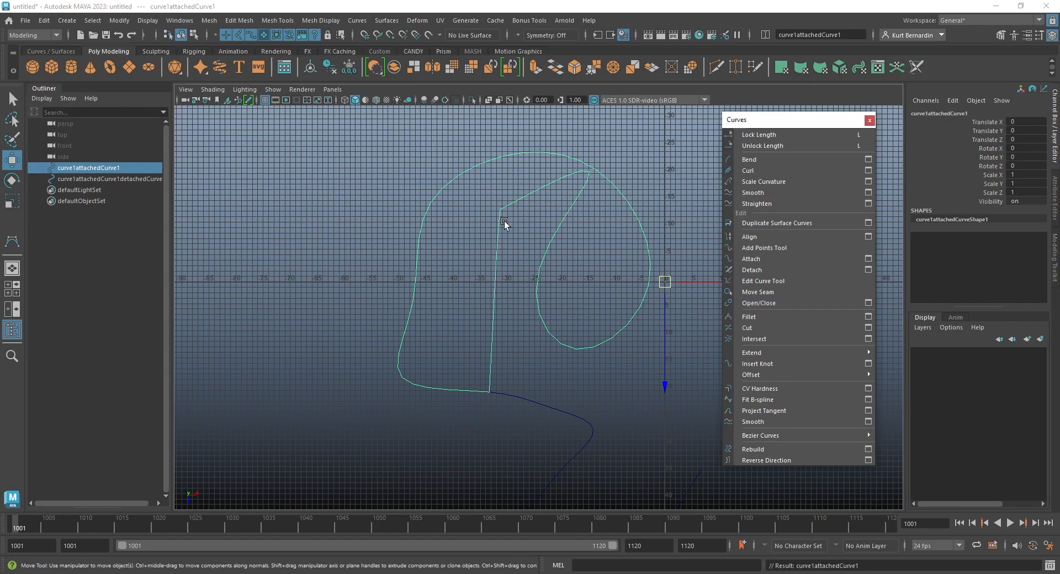
left_click(790, 301)
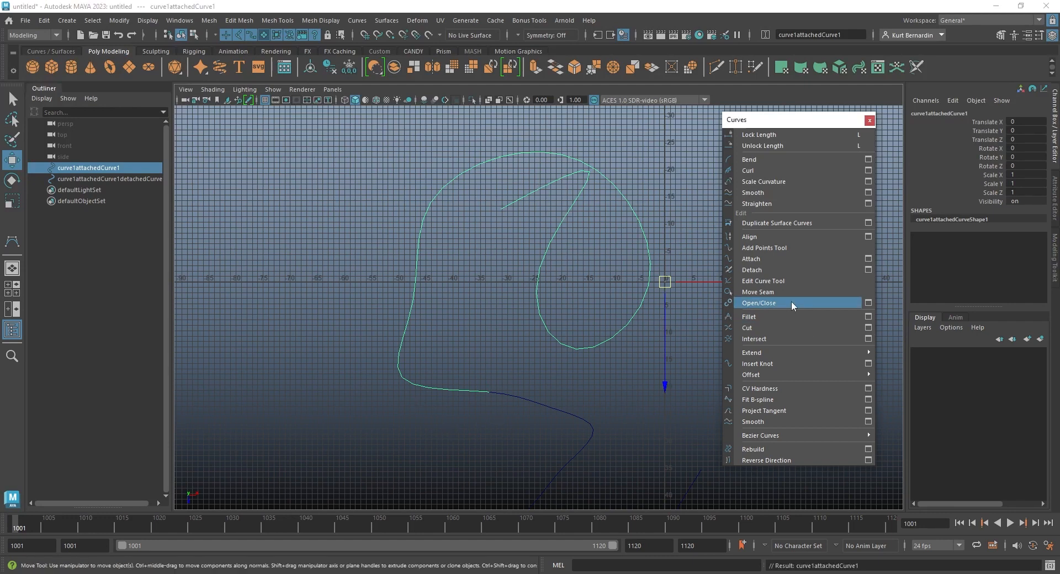
left_click(791, 302)
left_click(791, 303)
Step: Delete both detached curves and draw a wavy CV curve with two crests and a trough between them
left_click_drag(449, 201, 597, 433)
key("Delete")
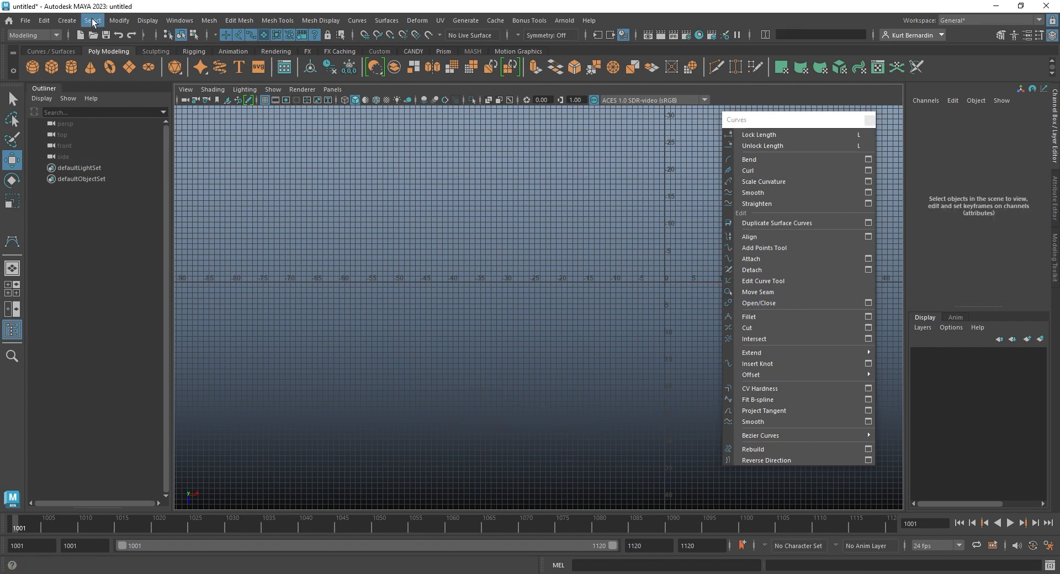
left_click(67, 20)
mouse_move(190, 111)
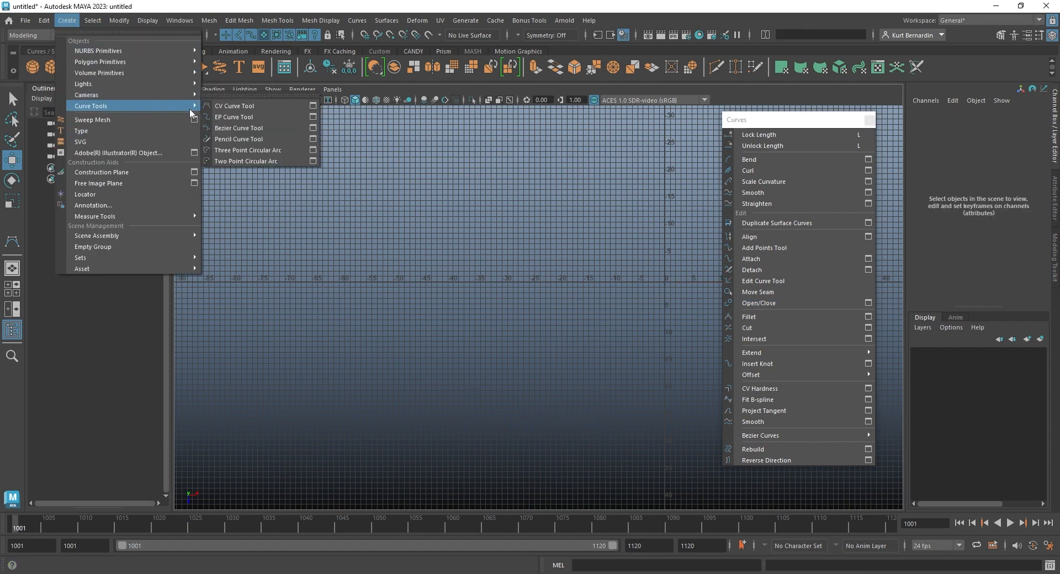
left_click(234, 105)
left_click(408, 292)
left_click(428, 224)
left_click(479, 273)
left_click(497, 320)
left_click(576, 285)
left_click(573, 203)
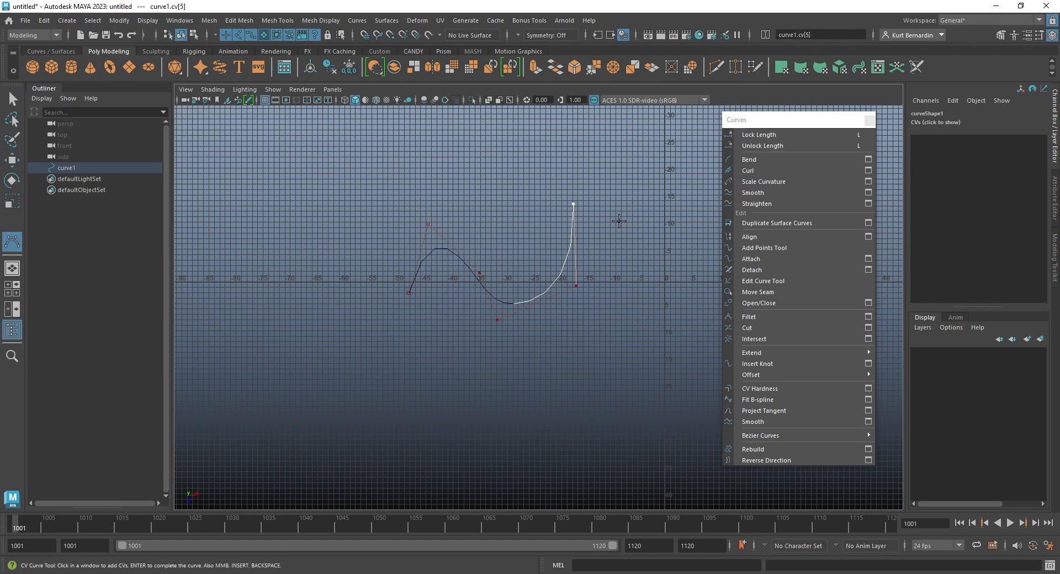
left_click(640, 272)
key("w")
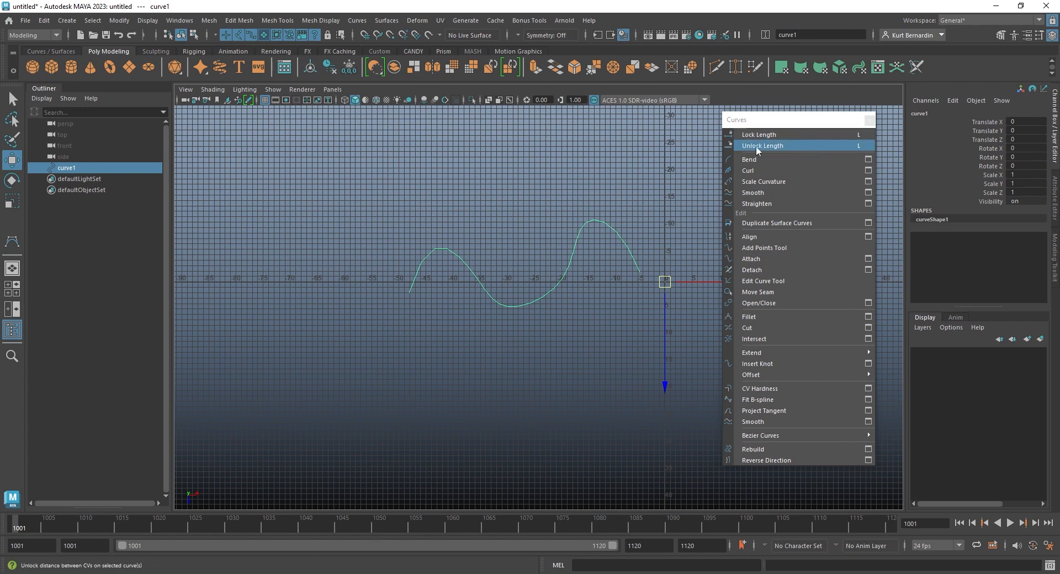
Step: Move the control vertex above the curve's second crest to about X -20, Z -18
right_click_drag(583, 221, 492, 206)
mouse_move(568, 184)
left_mouse_down()
mouse_move(594, 206)
mouse_move(511, 122)
mouse_move(480, 168)
mouse_move(693, 246)
mouse_move(507, 238)
mouse_move(609, 102)
mouse_move(546, 175)
mouse_move(557, 170)
left_mouse_up()
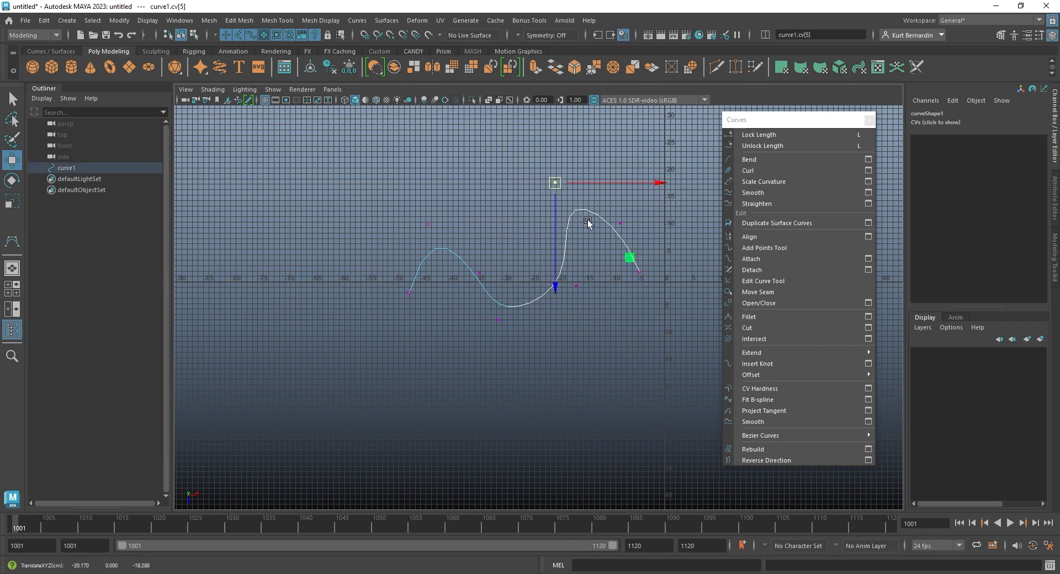
right_click_drag(586, 210, 655, 162)
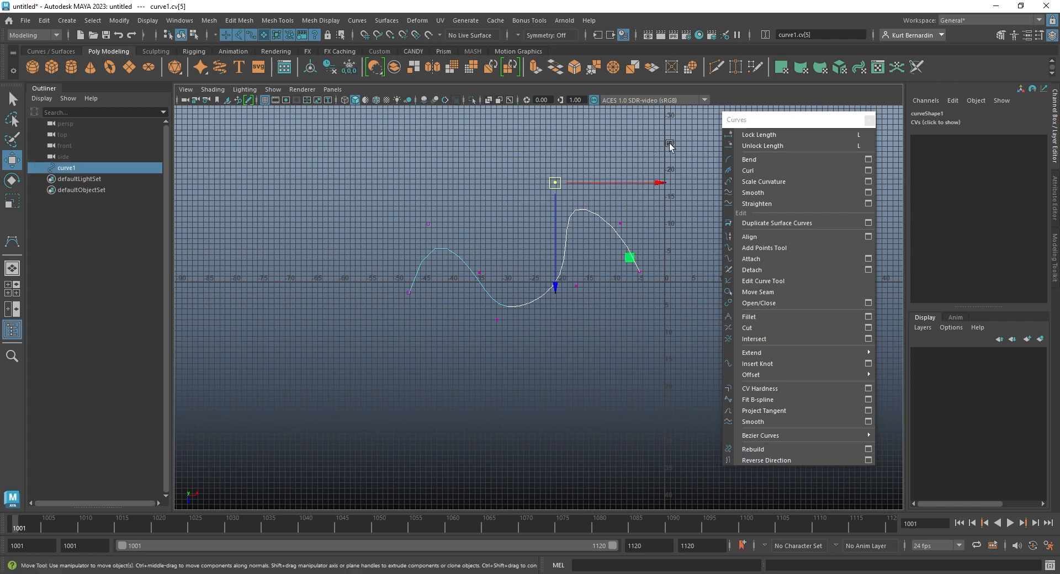
Step: Lock the curve's length and pull the control vertex at its end far away from the curve
left_click(776, 138)
right_click_drag(605, 220, 549, 221)
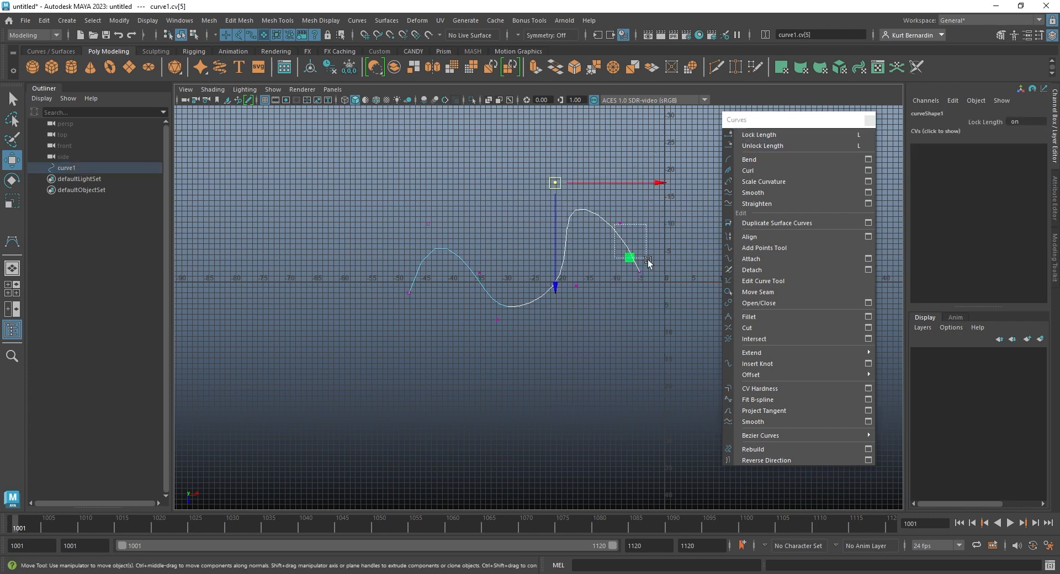
left_click(640, 271)
left_click_drag(641, 272, 1056, 376)
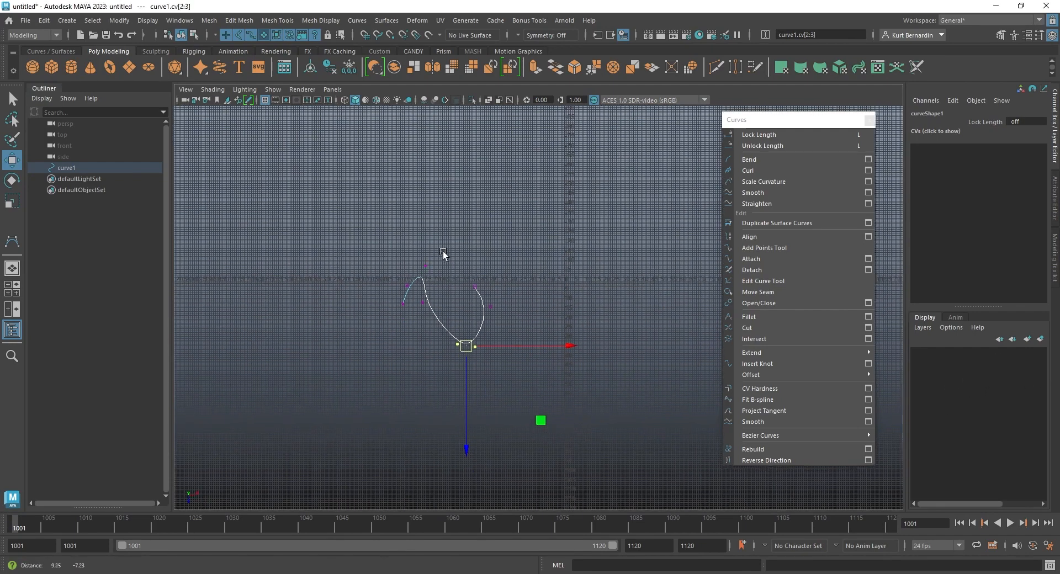
Step: Switch to the perspective view and delete the reshaped curve
key("space")
key("space")
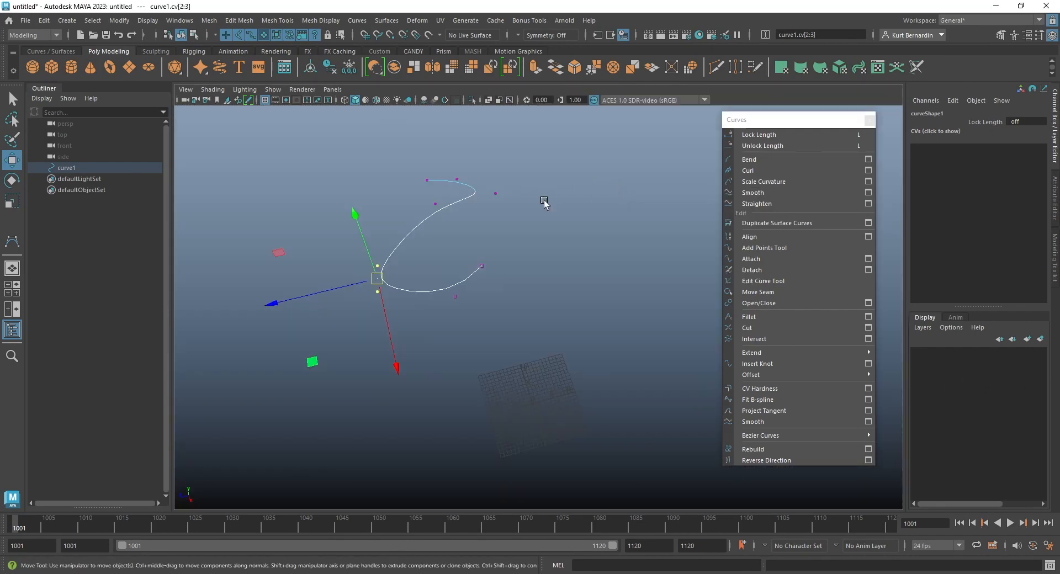
right_click_drag(478, 213, 540, 183)
left_click(559, 178)
left_click_drag(461, 165, 381, 293)
key("Delete")
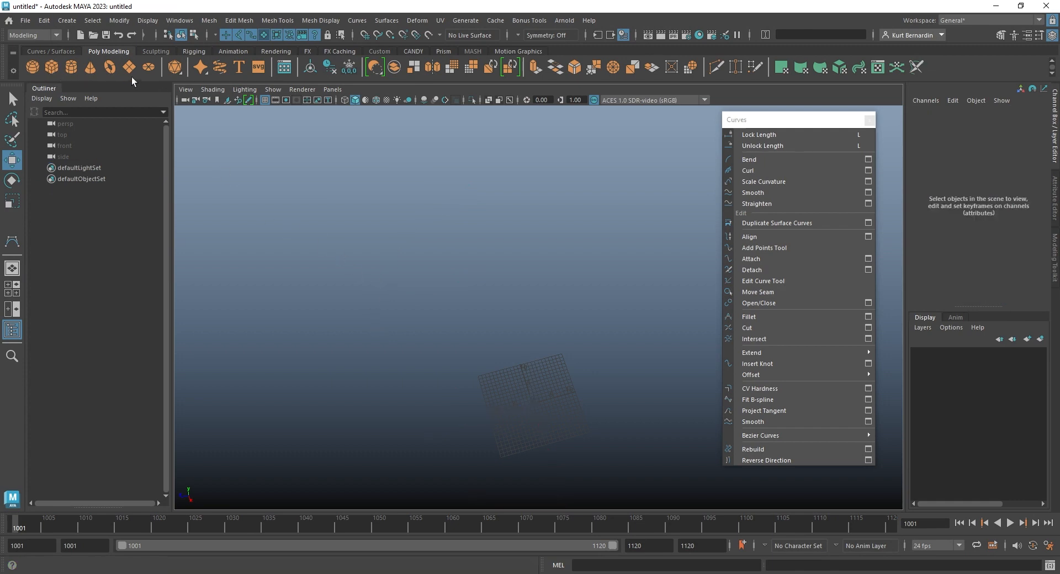
Step: Create a polygon Platonic Solid at the origin and frame it in the view
left_click(66, 21)
mouse_move(113, 51)
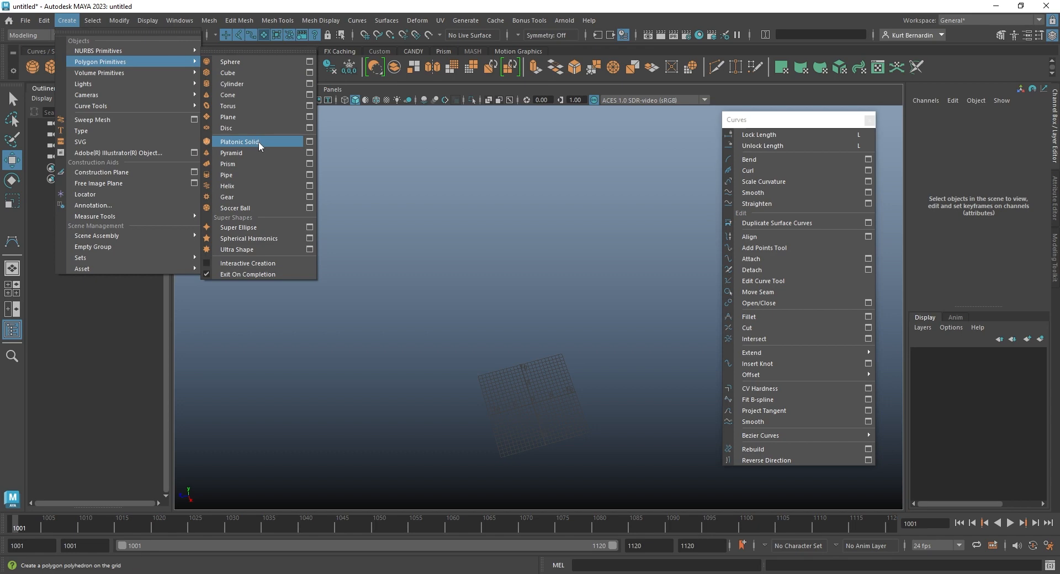
left_click(258, 142)
key("f")
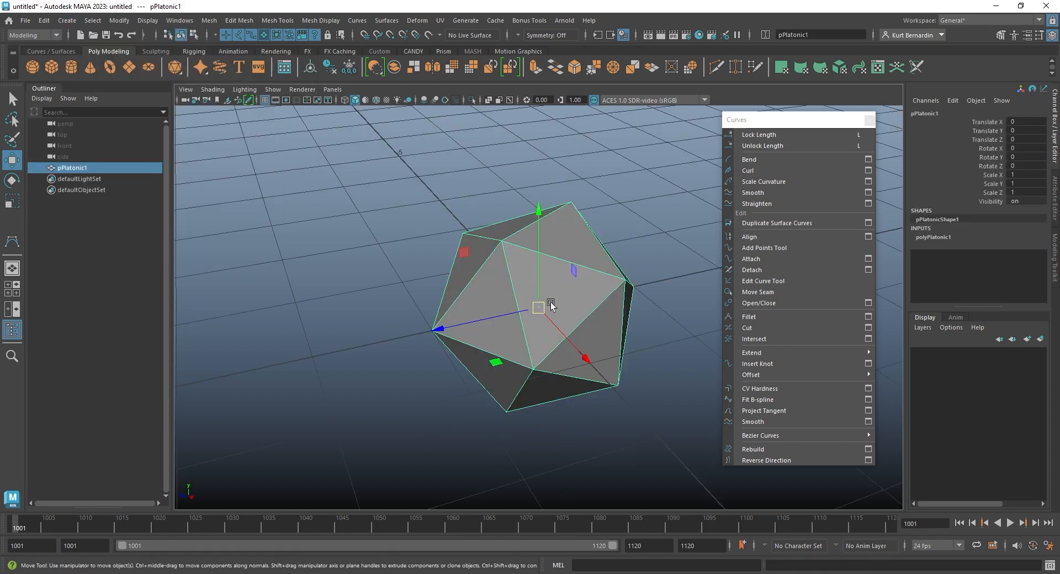
Step: Select a winding chain of connected edges that runs around all sides of the platonic solid
key("q")
right_click_drag(513, 268, 509, 232)
left_click(494, 306)
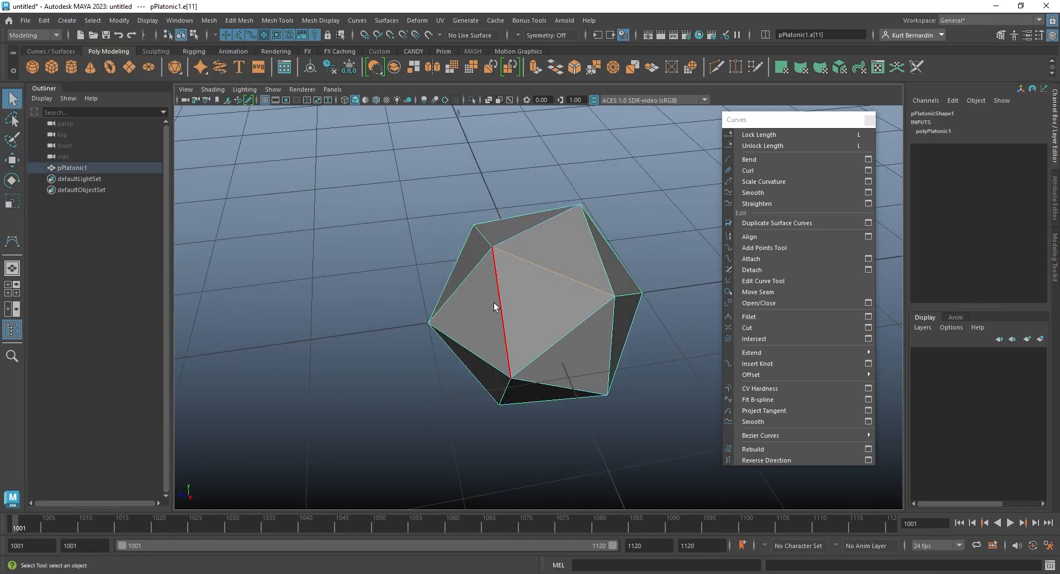
left_click(482, 350, "shift")
left_click_drag(482, 349, 517, 298, "alt")
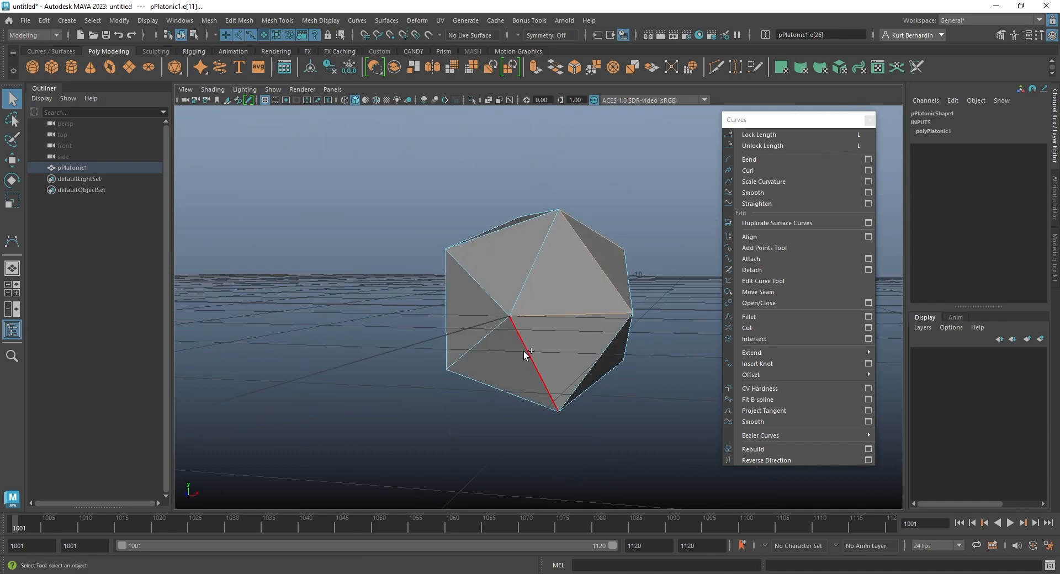
left_click(523, 351, "shift")
left_click_drag(464, 424, 504, 343, "alt")
left_click_drag(475, 307, 485, 320, "alt")
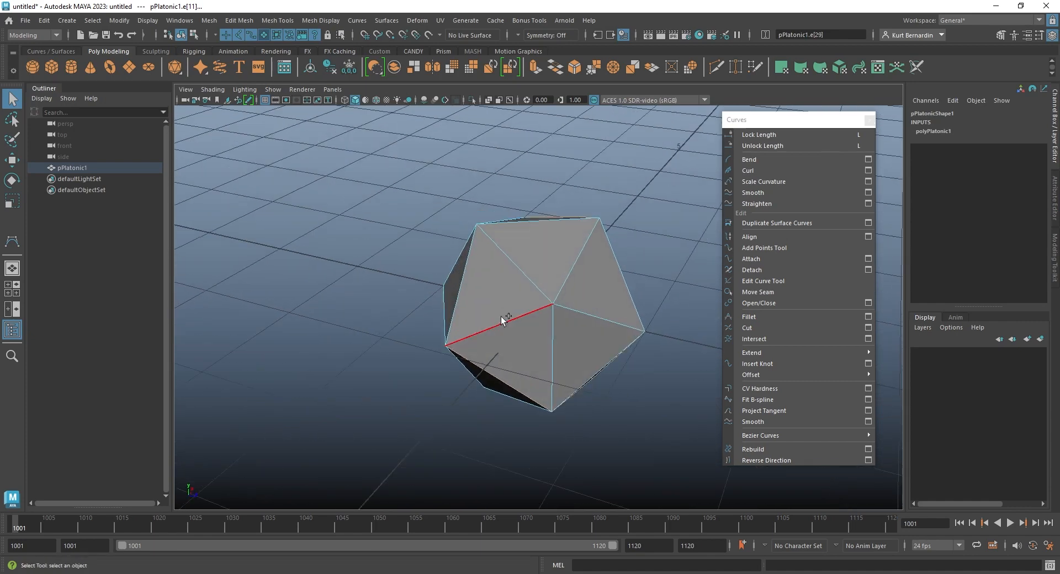
left_click(502, 317, "shift")
left_click_drag(511, 264, 508, 286, "alt")
left_click(509, 287, "shift")
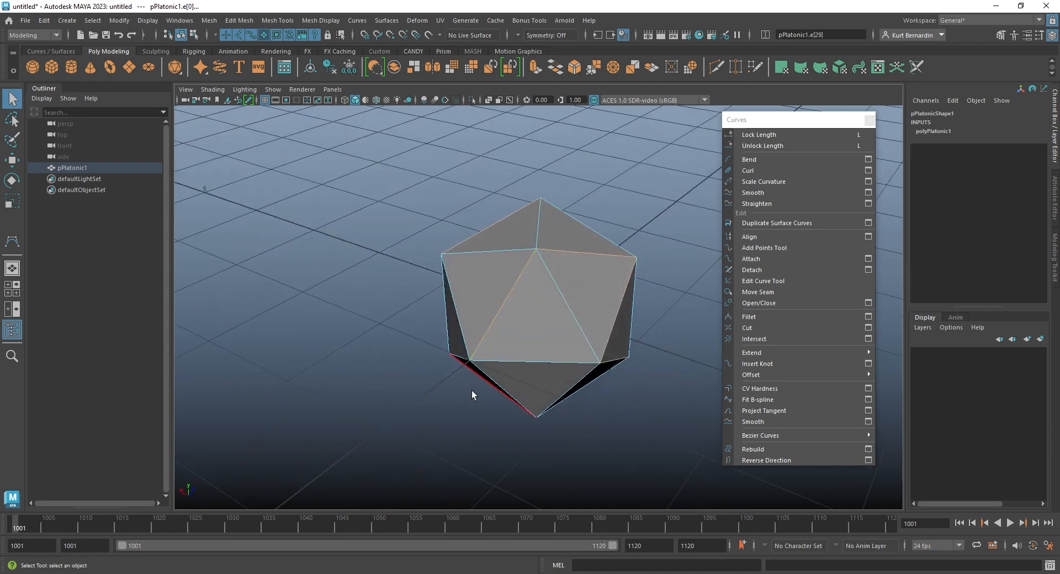
left_click_drag(471, 390, 511, 325, "alt")
left_click_drag(522, 272, 428, 309, "alt")
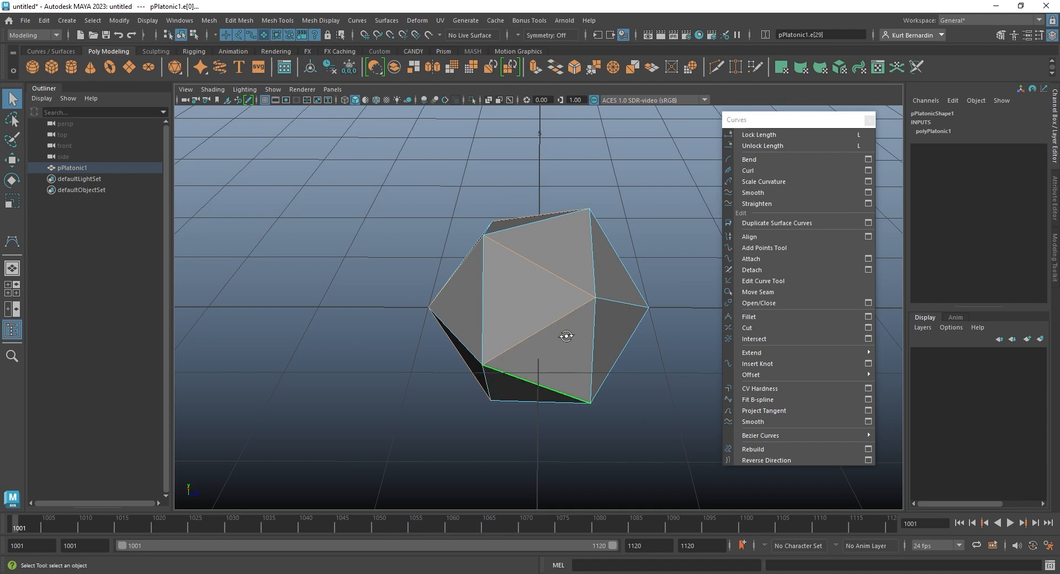
left_click_drag(563, 334, 539, 350, "alt")
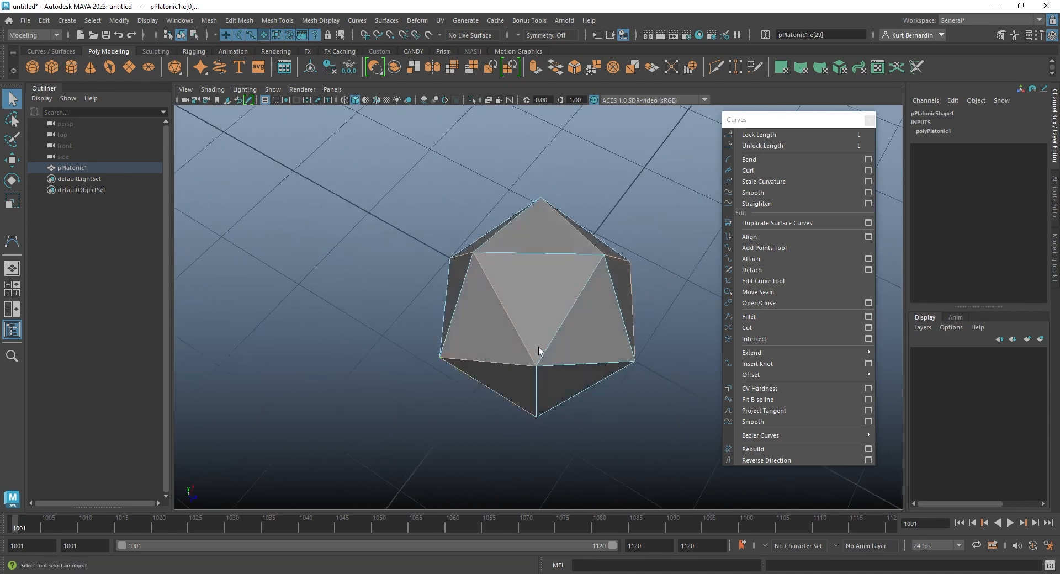
Step: Close the floating Curves window and convert the selected polygon edges to a curve
left_click(870, 120)
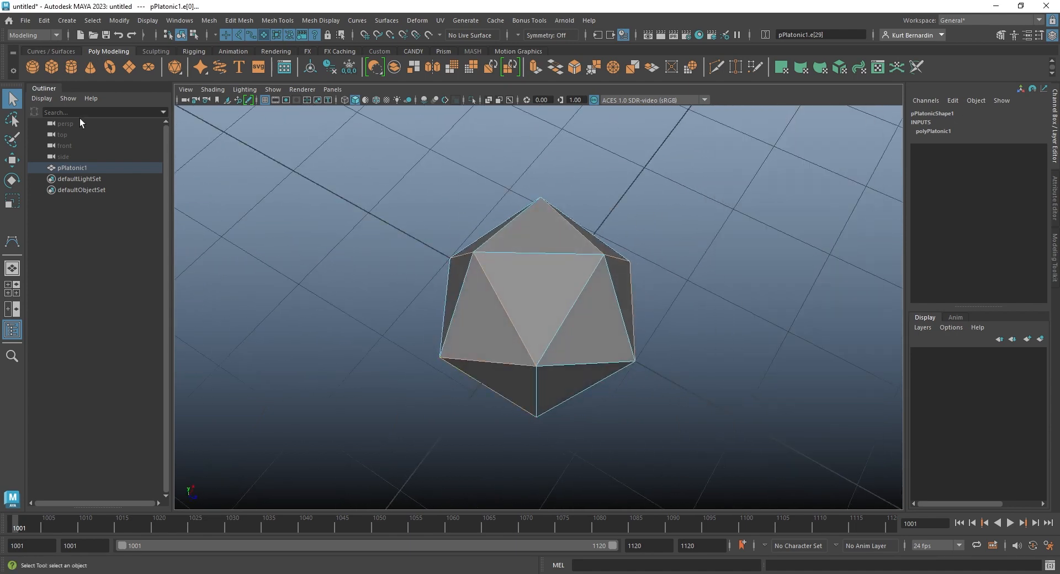
left_click(119, 21)
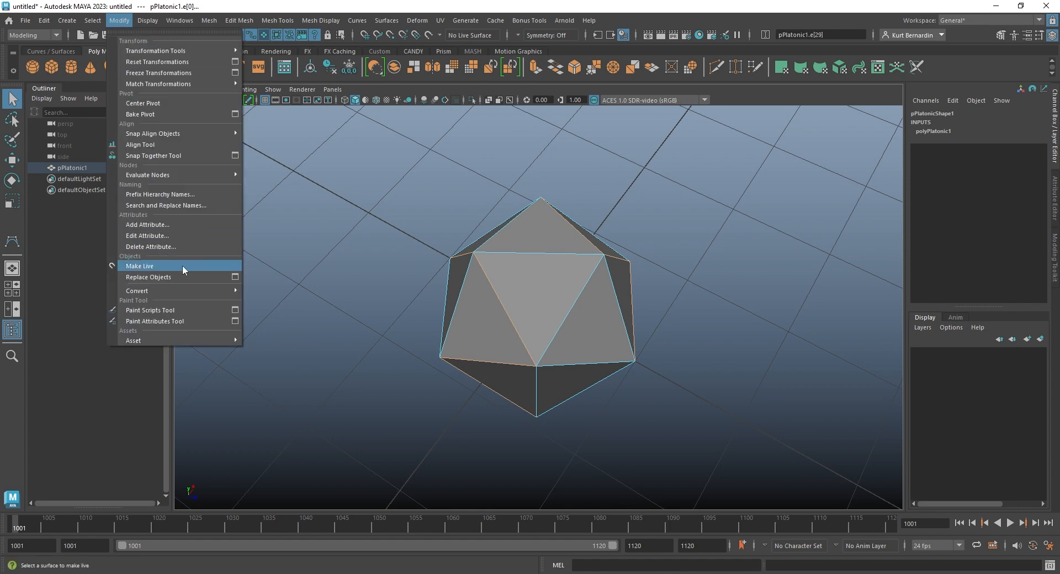
mouse_move(191, 289)
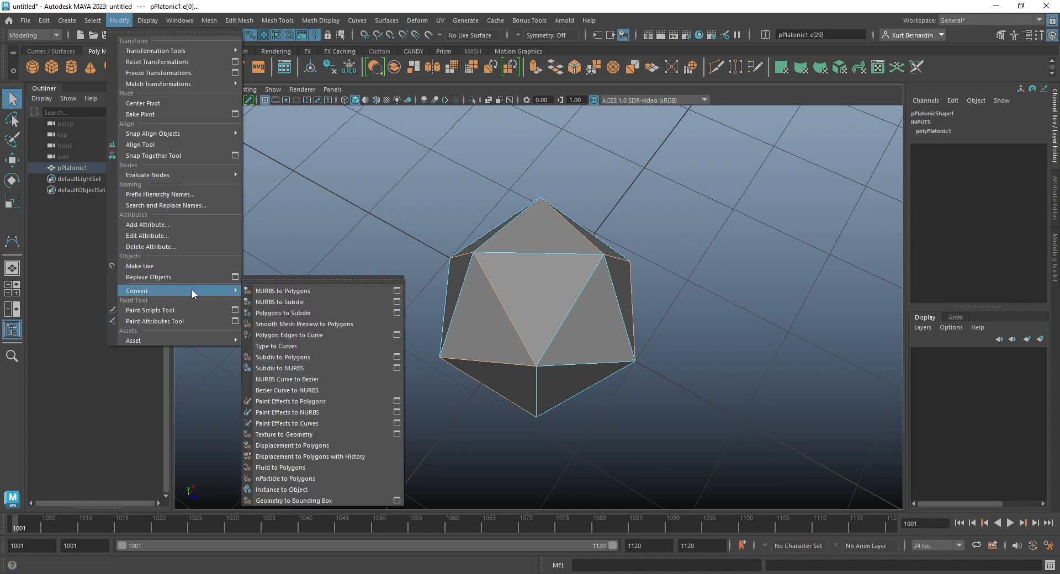
left_click(336, 335)
Step: Hide the platonic solid, leaving the curve made from its edges in view
left_click_drag(535, 267, 504, 234, "alt")
left_click(546, 286)
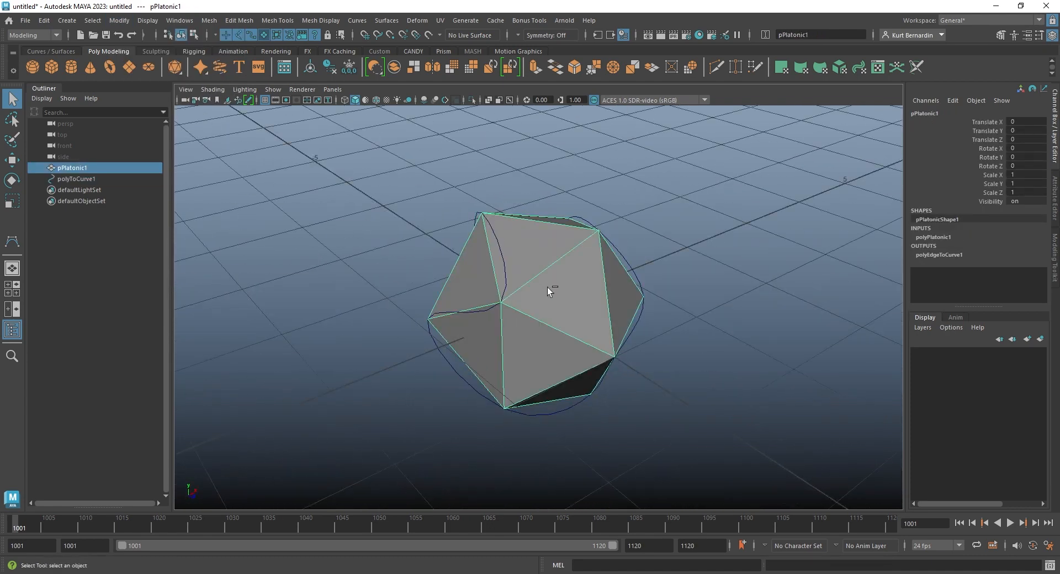
key("ctrl+h")
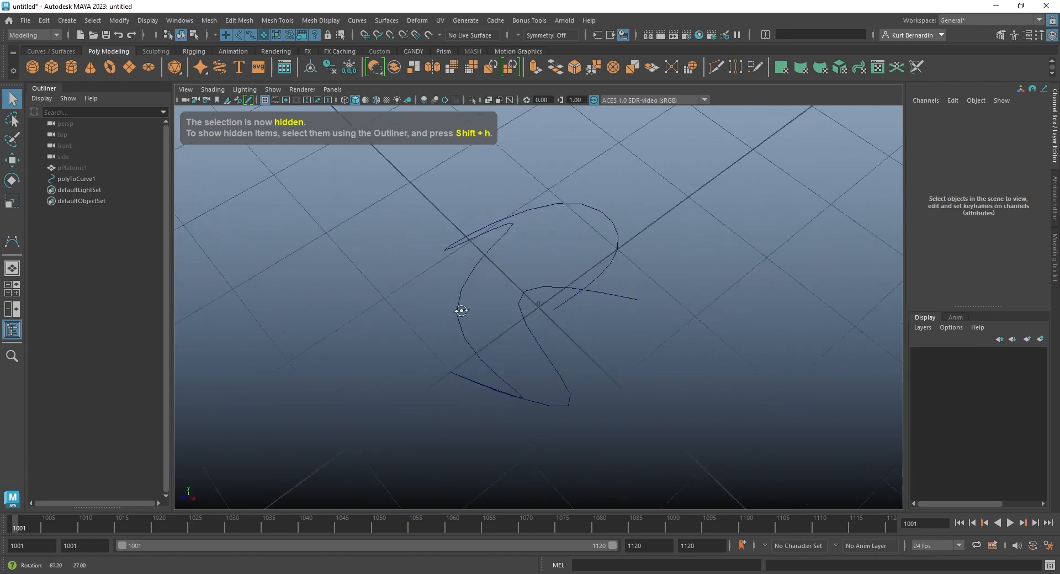